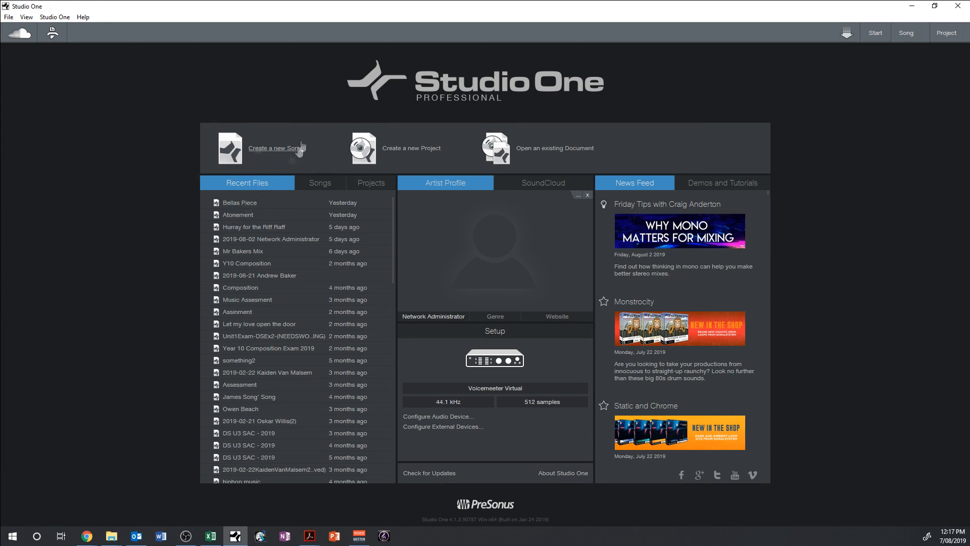
- Create a new empty song, keeping the 44.1 kHz sample rate, 24 Bit resolution and 120 BPM tempo
left_click(274, 153)
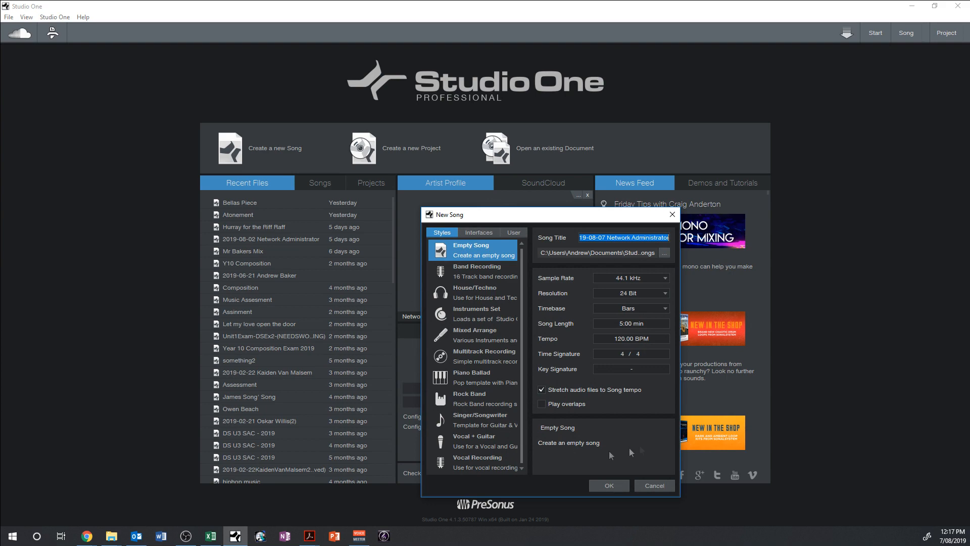
left_click(608, 486)
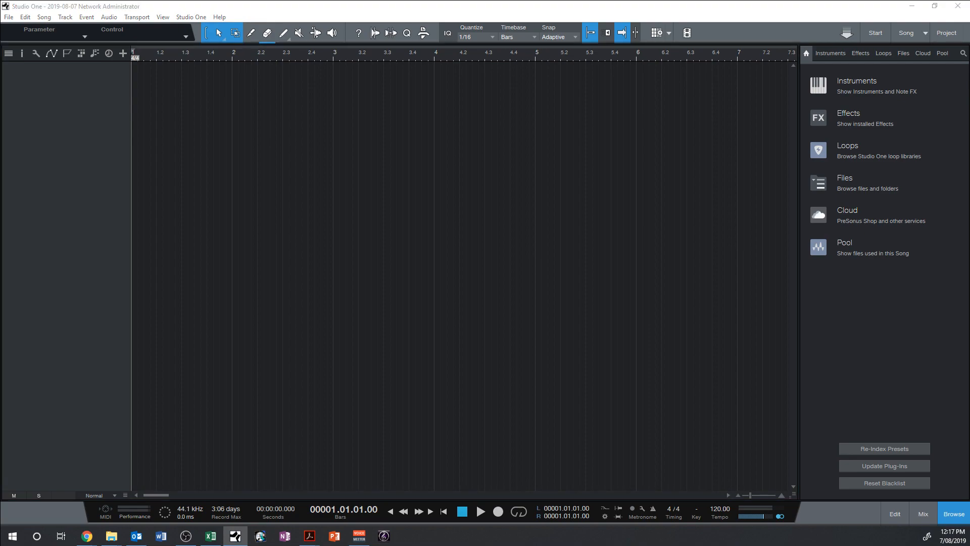
- Switch to File Explorer and review the instrument and vocal recordings in the "Hurray for the Riff Raff - Livin in the City" folder
key("alt+Tab")
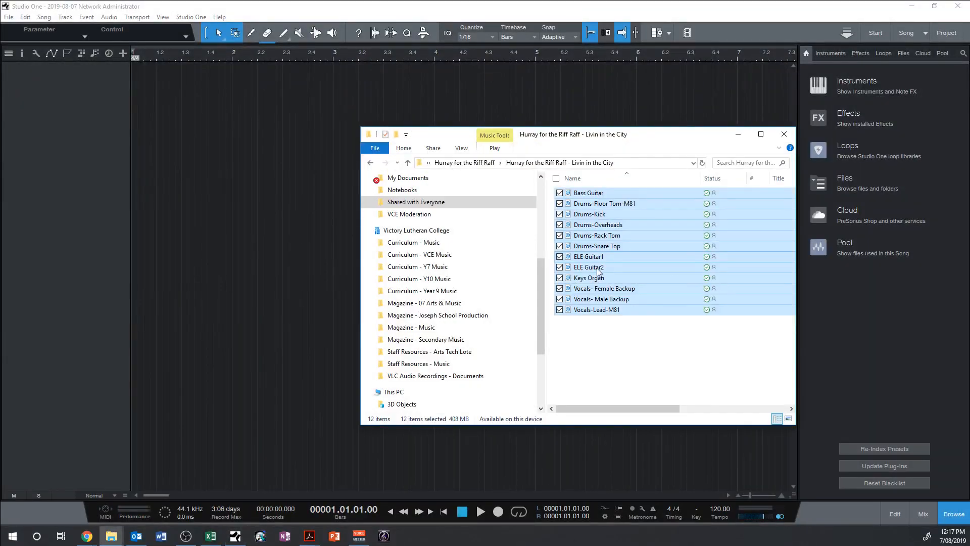
left_click(641, 373)
mouse_move(570, 133)
left_mouse_down()
mouse_move(457, 160)
mouse_move(564, 138)
left_mouse_up()
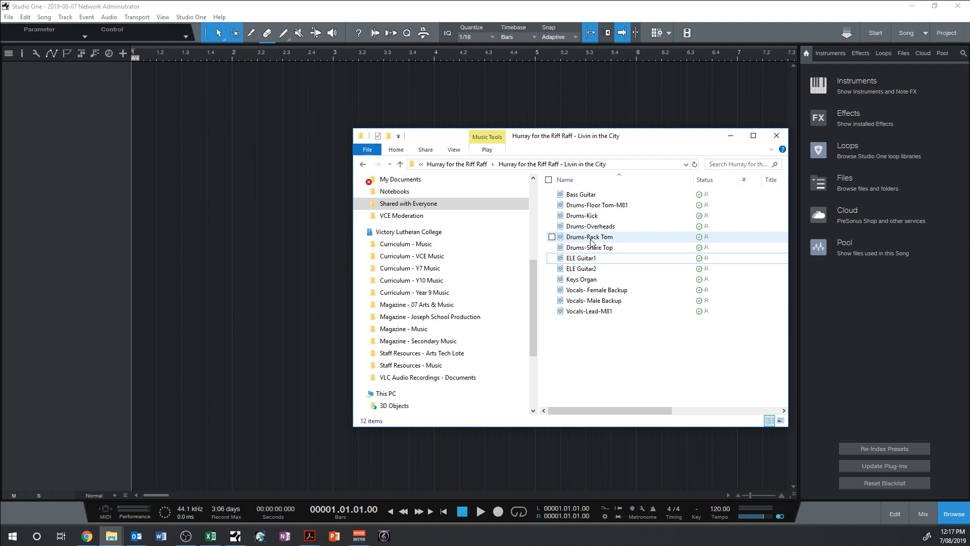
left_click(591, 216)
left_click(594, 226)
left_click(593, 236)
left_click(594, 247)
left_click(593, 258)
left_click(592, 269)
left_click(592, 279)
left_click(591, 290)
left_click(590, 301)
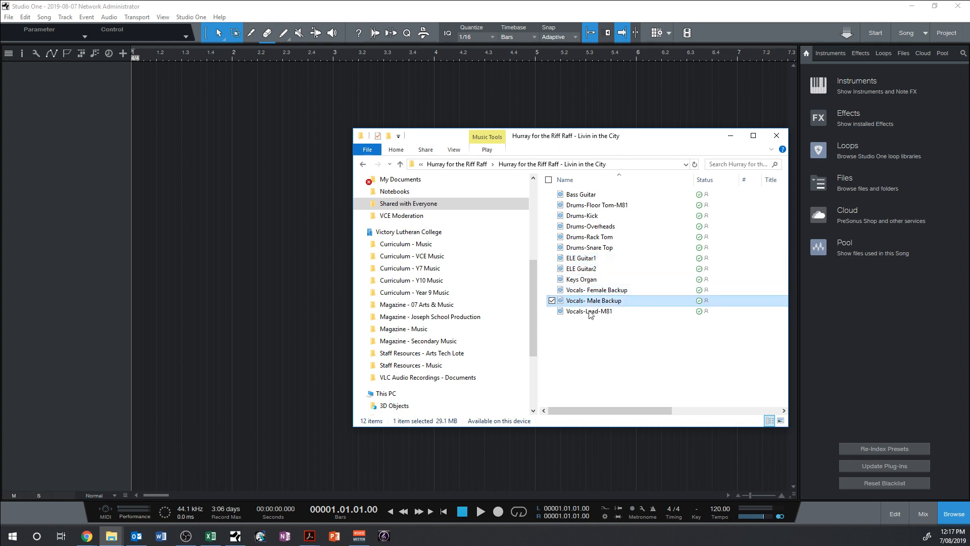
left_click(590, 311)
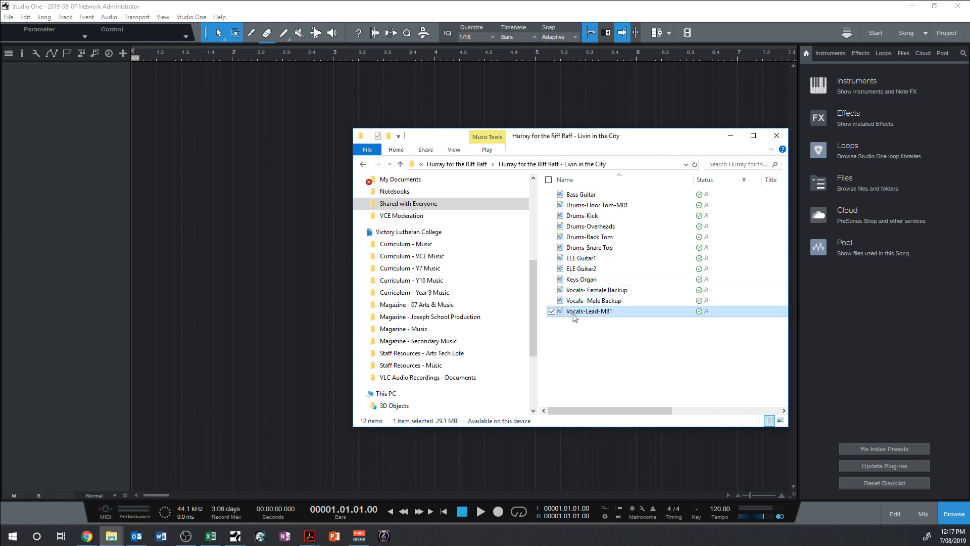
left_click(581, 279)
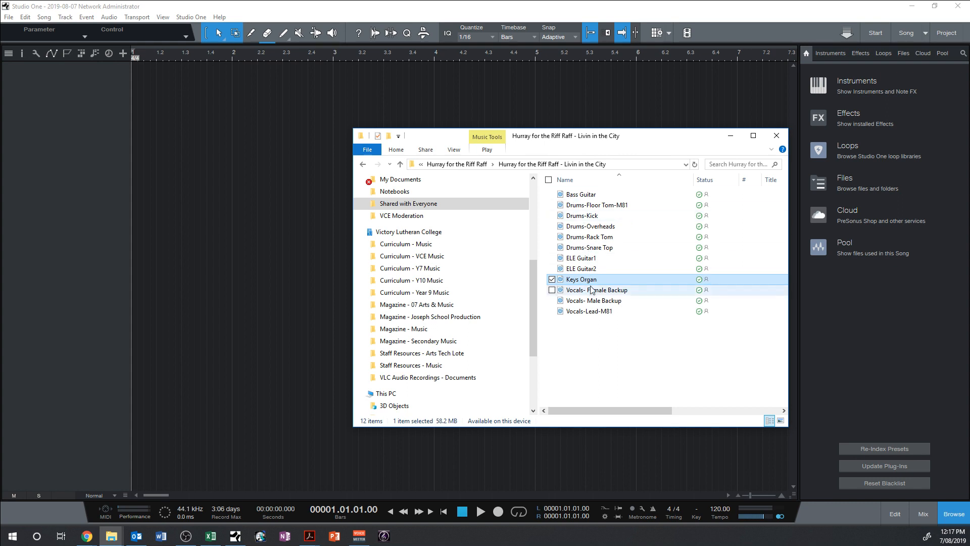
- Import all the audio files, from Bass Guitar to Vocals-Lead-M81, onto separate tracks at the start of the Studio One song
left_click(585, 311)
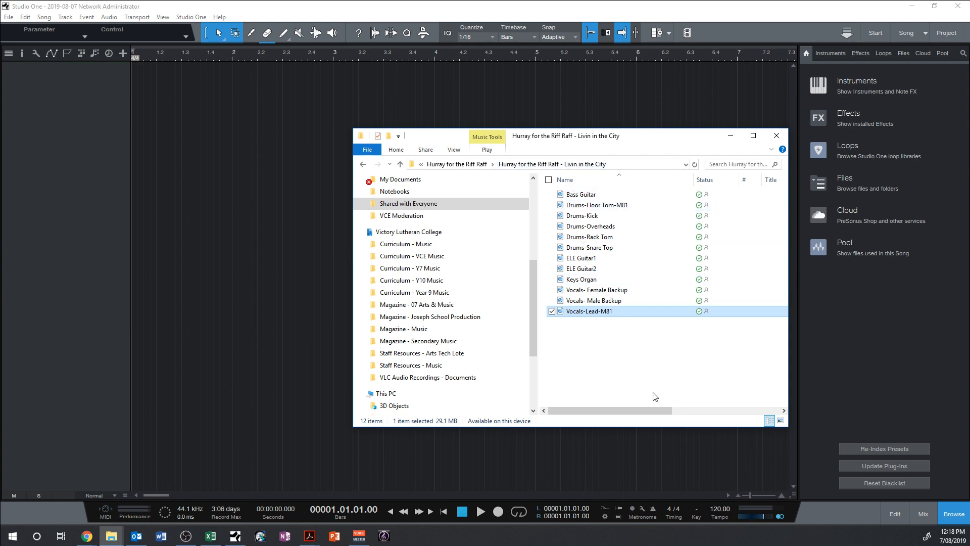
left_click(583, 196, "shift")
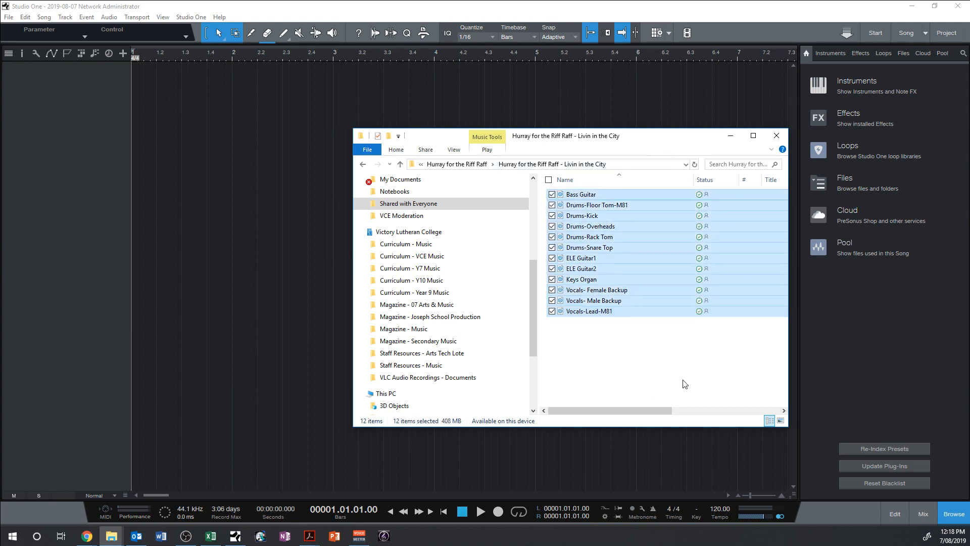
left_click_drag(643, 246, 137, 200)
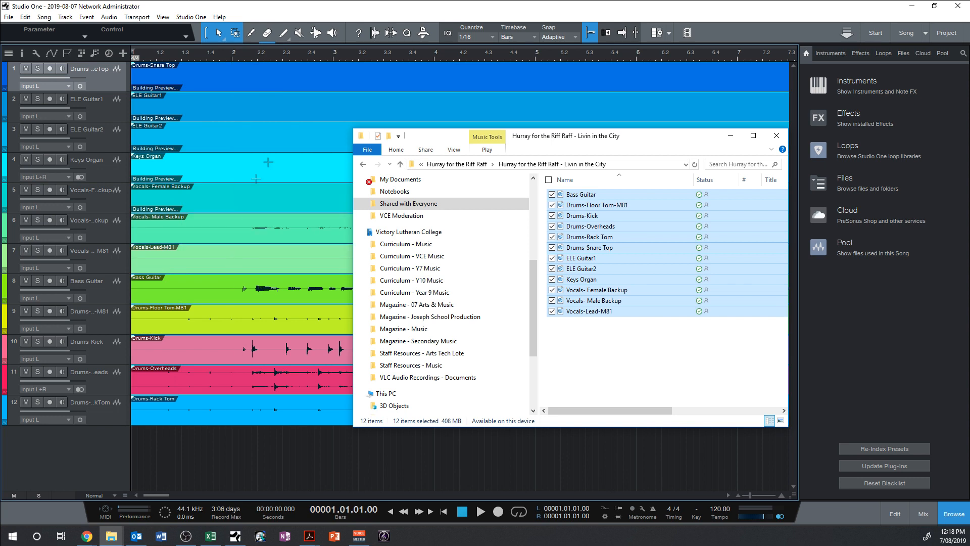
left_click(323, 7)
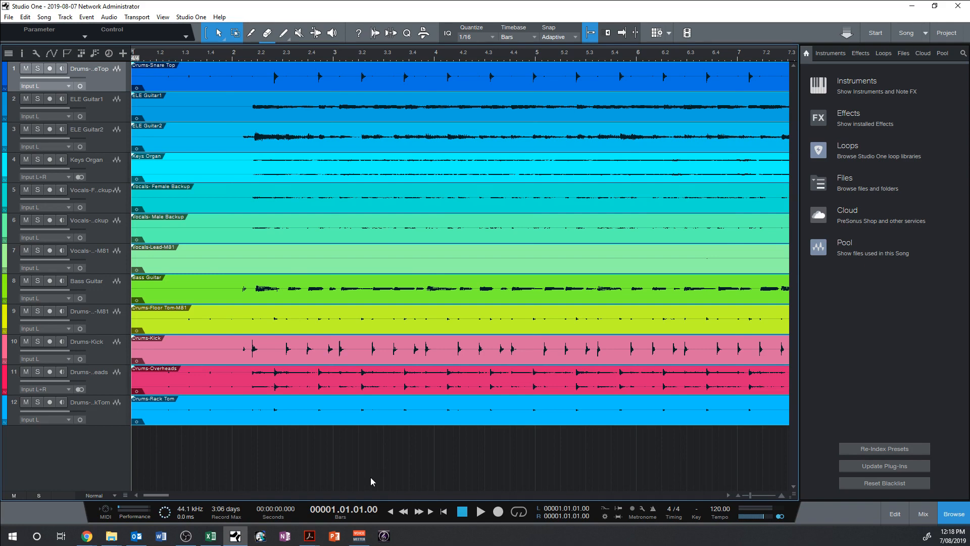
- Play the imported tracks together from the start of the song to about bar 6, then stop playback
left_click(479, 512)
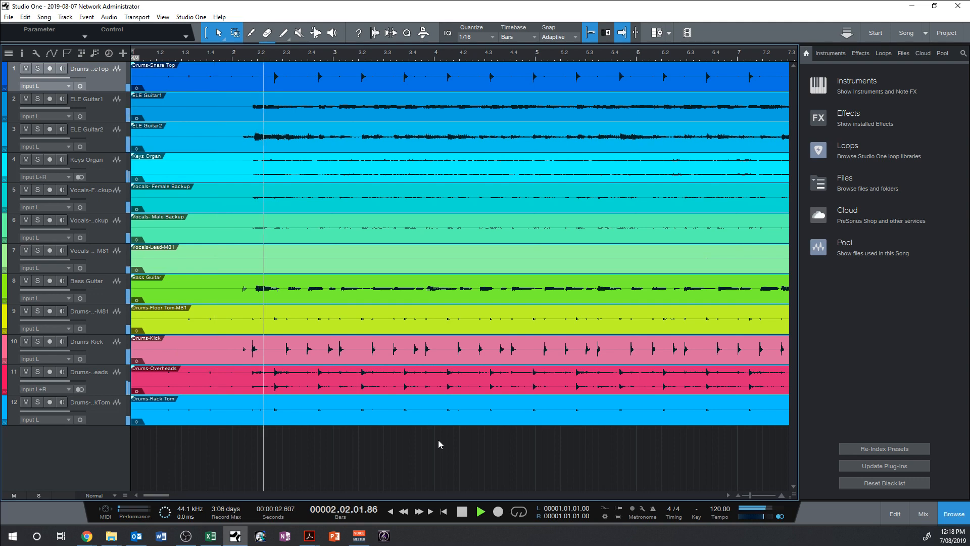
key("alt+Tab")
key("alt+Tab")
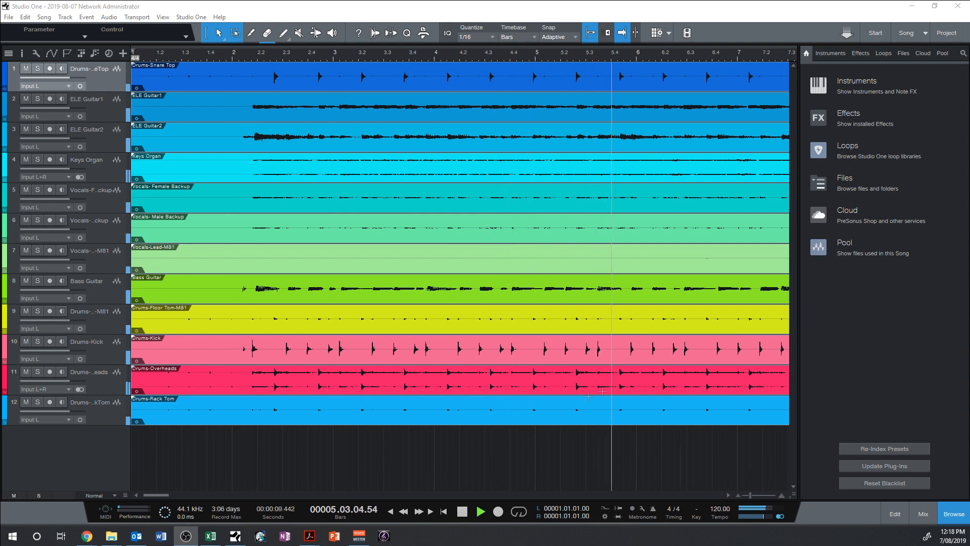
left_click(464, 515)
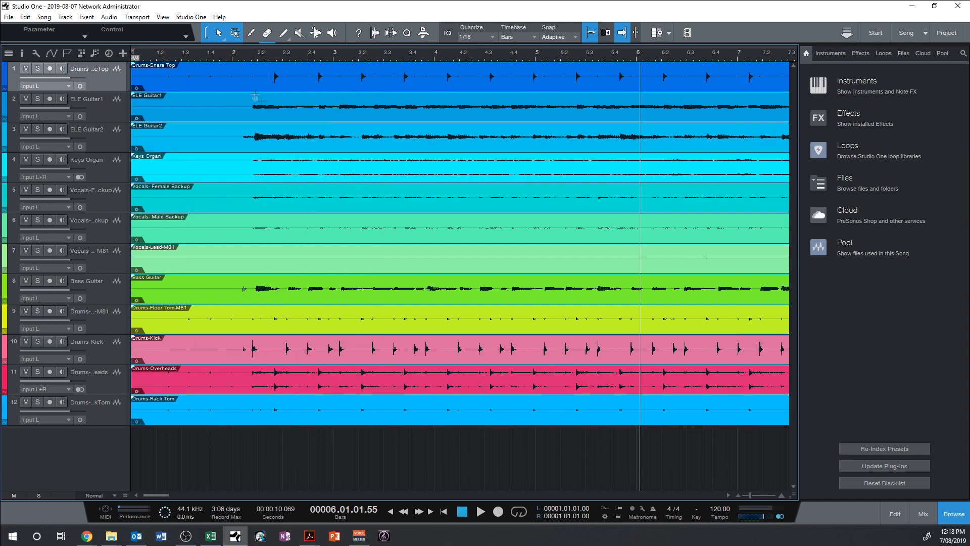
- Solo the ELE Guitar2 track and listen to it from bar 2
left_click(251, 55)
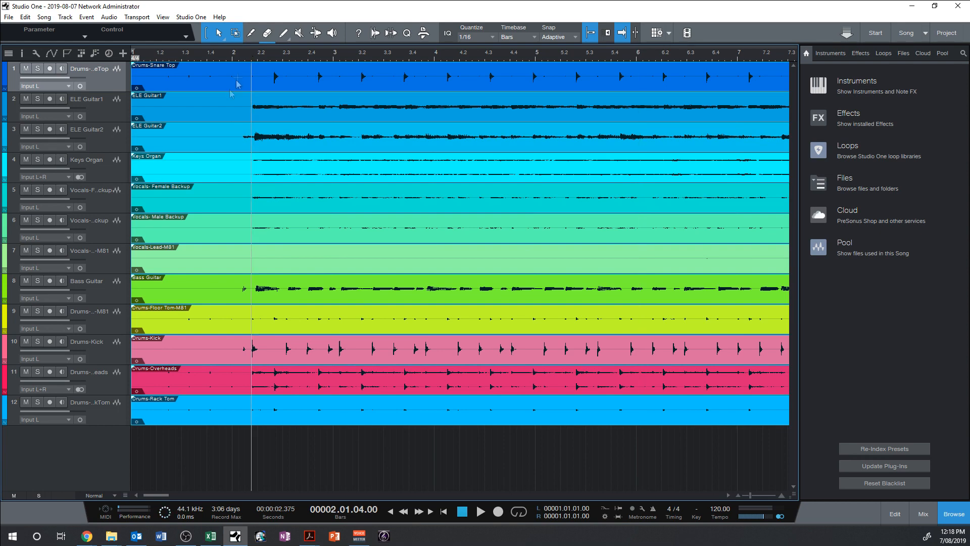
left_click(38, 130)
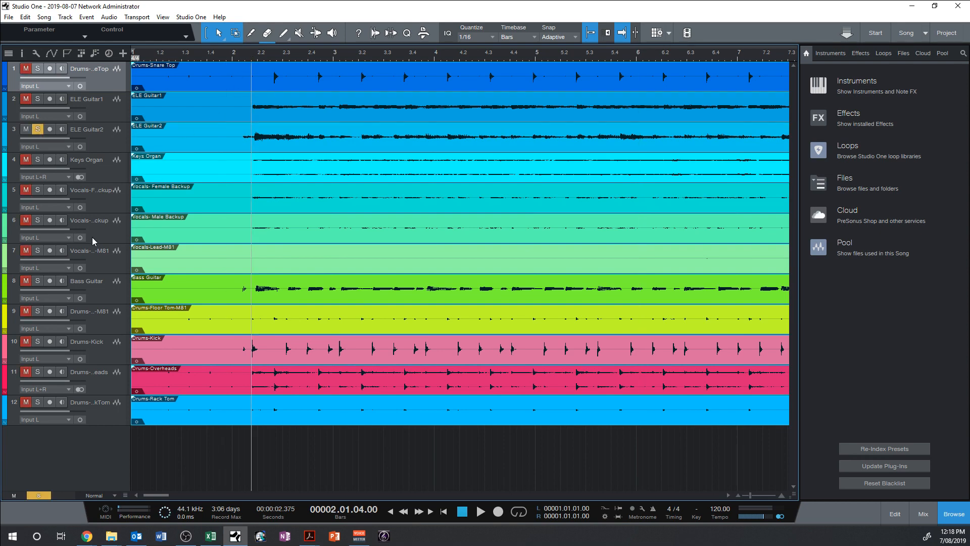
key("space")
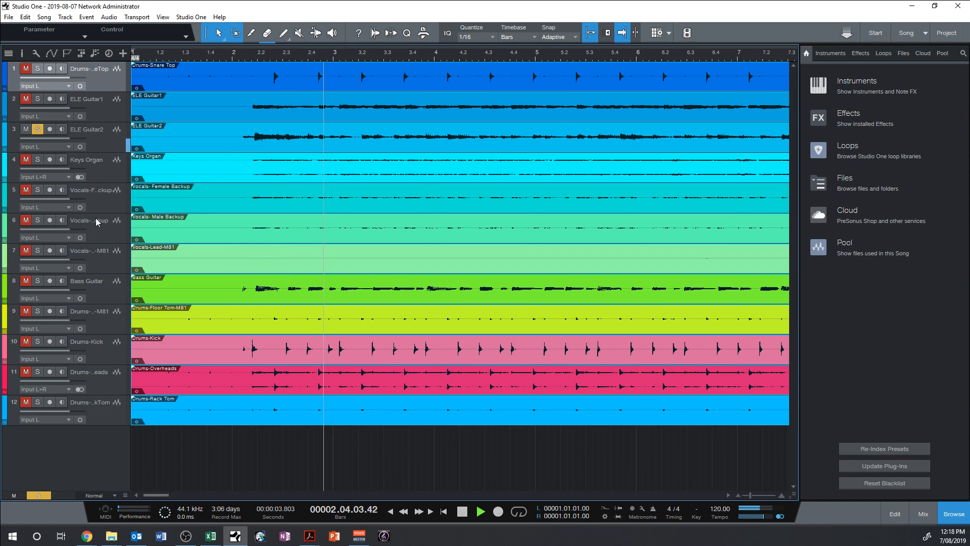
key("space")
- Solo the Keys Organ track with ELE Guitar2 muted, listen to it, and clear all solos
left_click(38, 160)
left_click(26, 129)
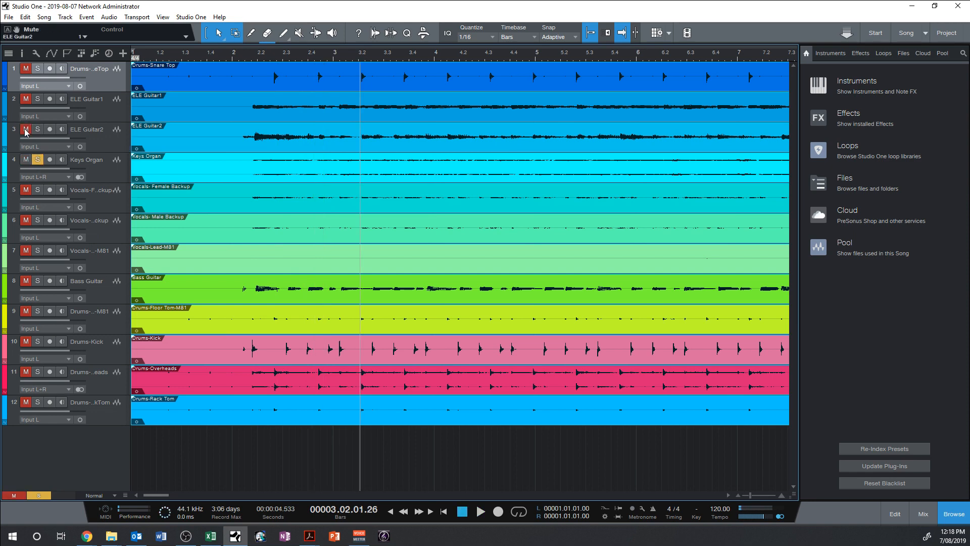
key("space")
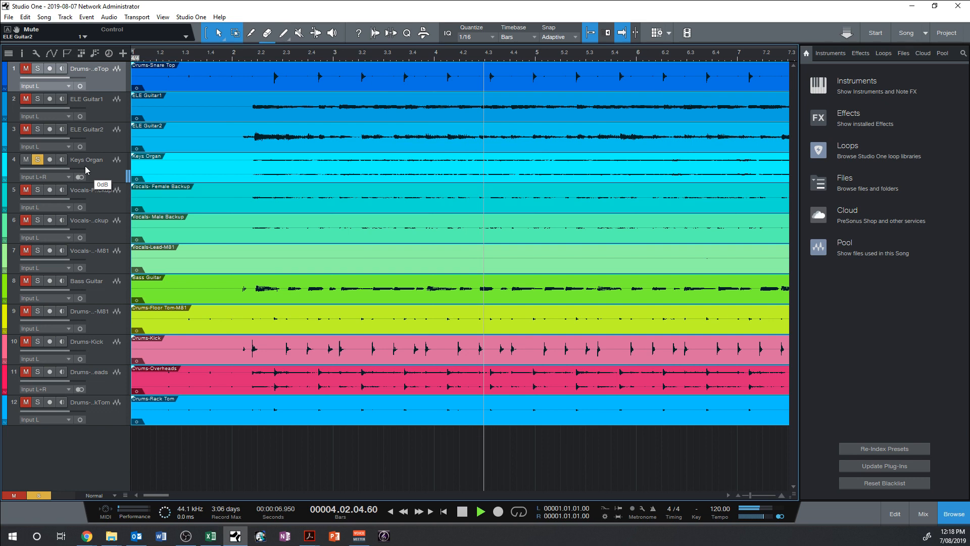
key("space")
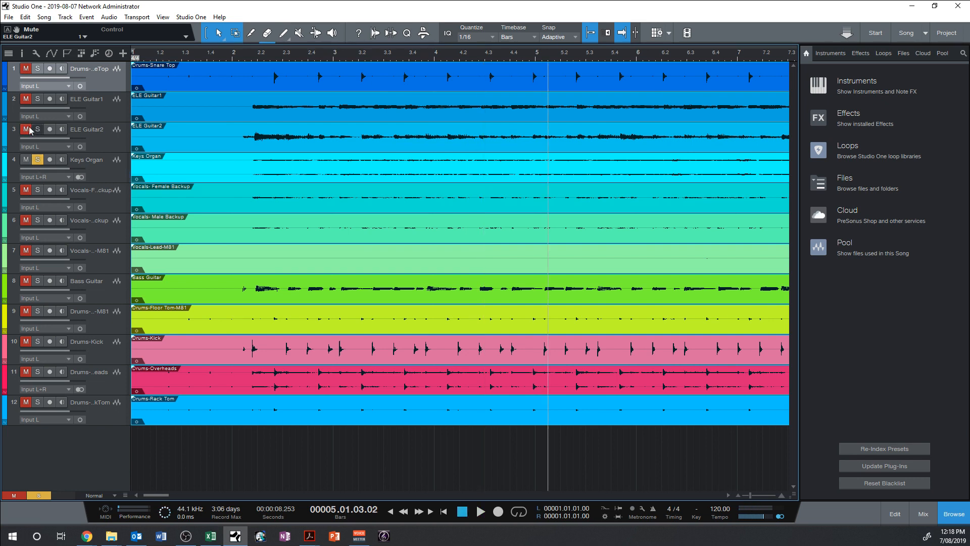
left_click(41, 498)
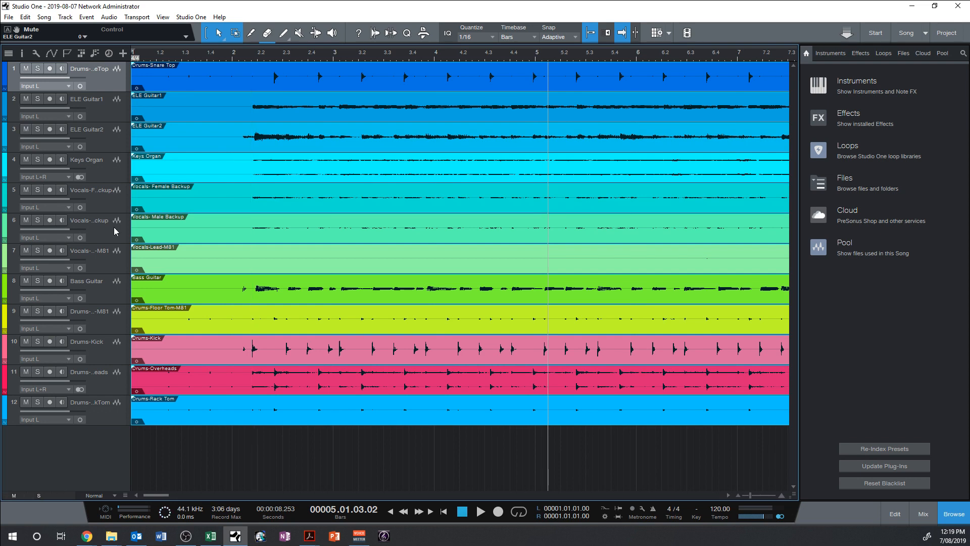
- Solo the Drums-Kick track and listen to it from bar 2
left_click(245, 450)
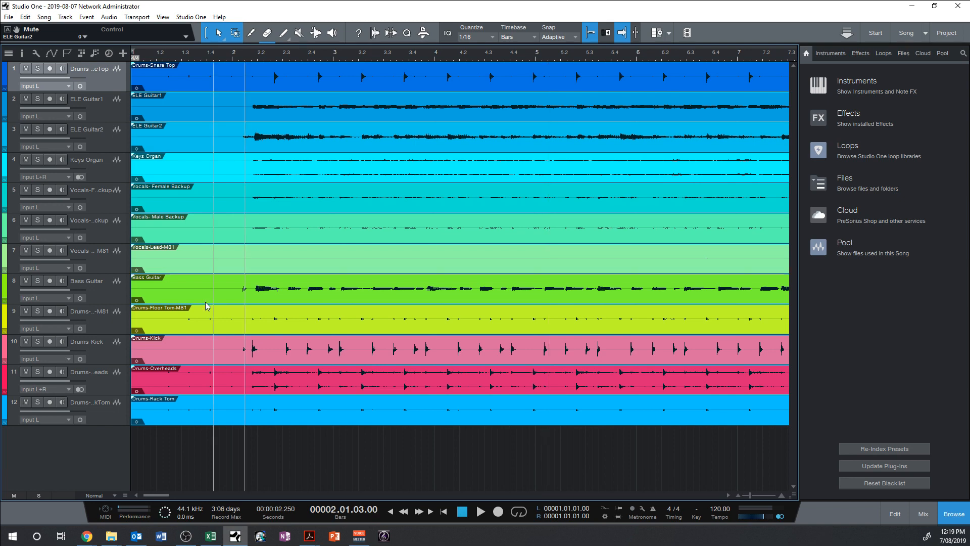
left_click(37, 341)
key("space")
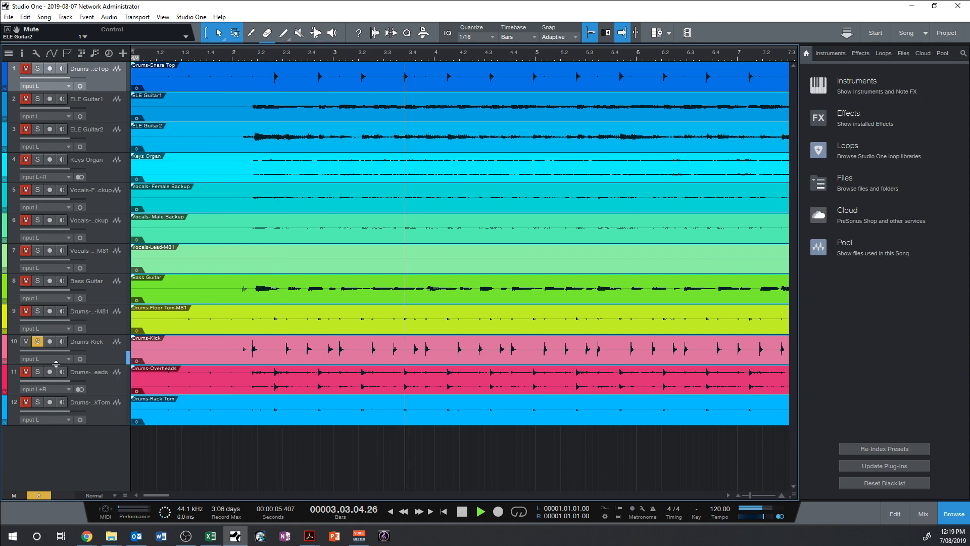
key("space")
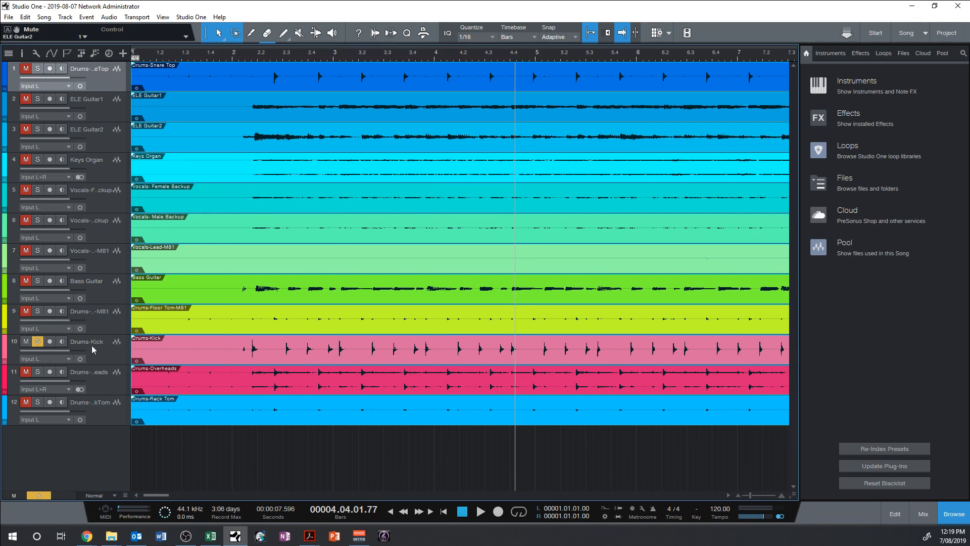
- Replay the soloed Drums-Kick track from bar 2, lower its volume to -0.6 dB, and clear the solo
left_click(258, 55)
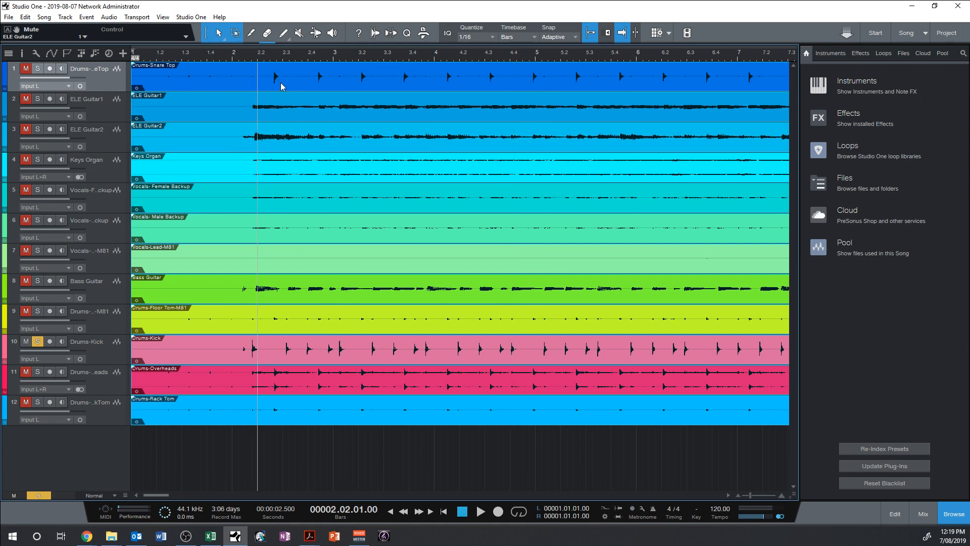
left_click(246, 60)
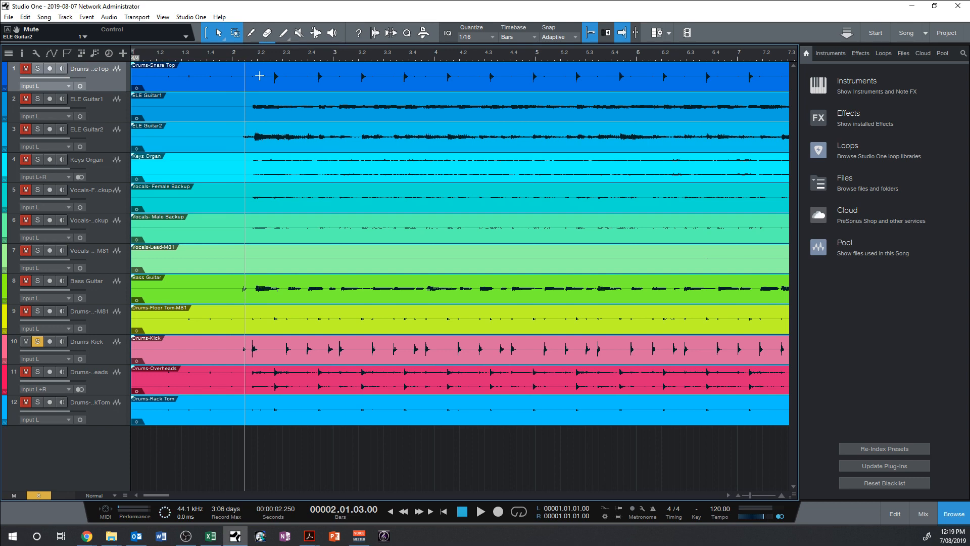
key("space")
left_click_drag(77, 350, 71, 357)
key("space")
left_click(39, 495)
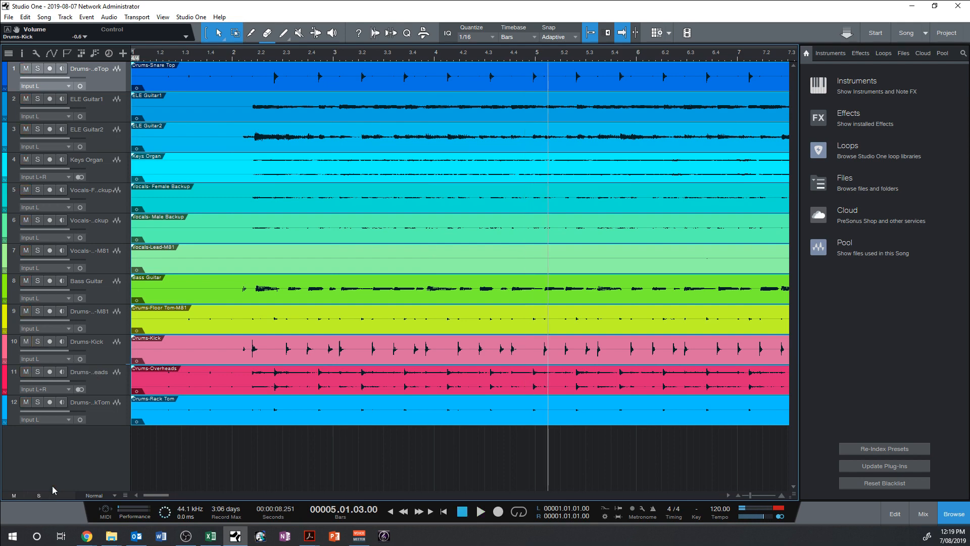
- Toggle the global solo on and off, and play the full mix from bar 5 to about bar 6
left_click(40, 497)
left_click(40, 496)
key("space")
key("space")
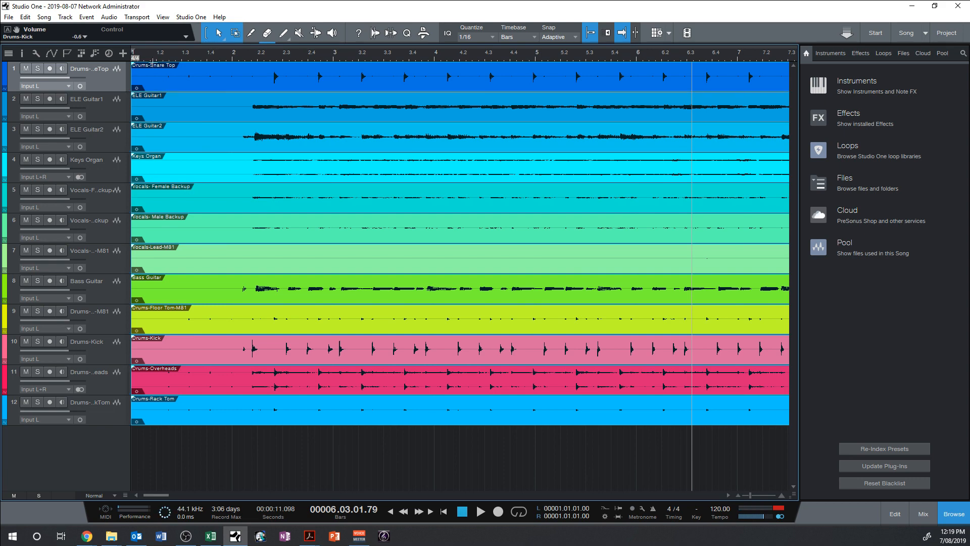
- Add a fade-in about one beat long to the start of all the audio clips and play the song to check it
left_click_drag(135, 69, 155, 77)
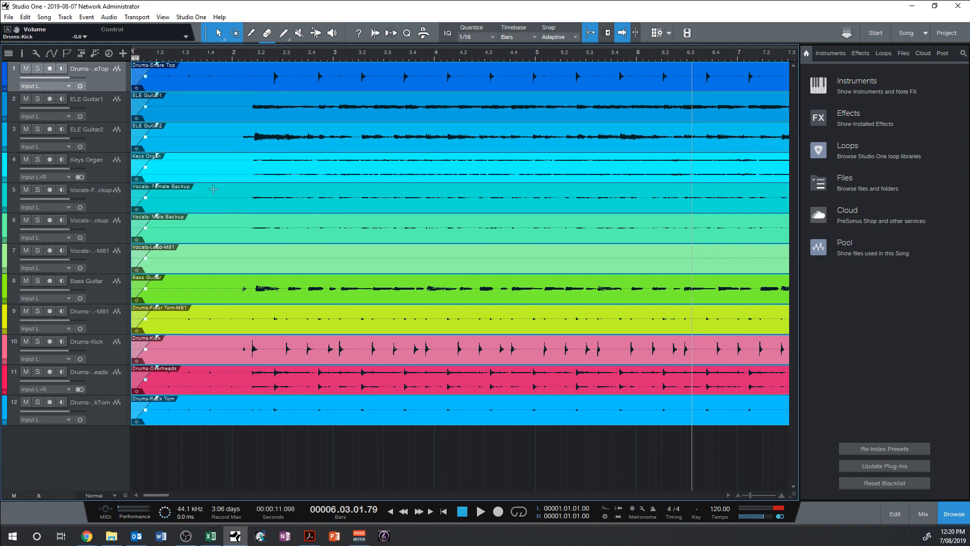
left_click(211, 55)
key("space")
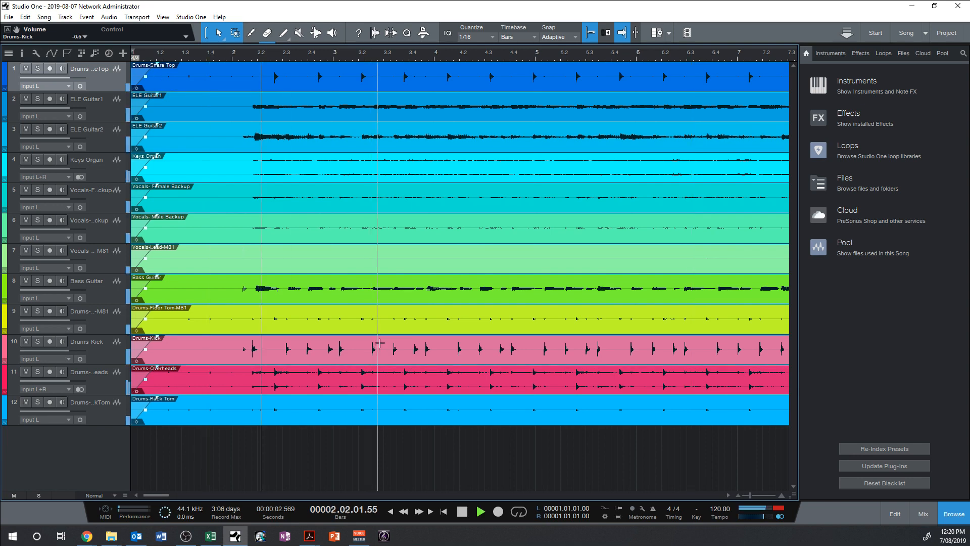
key("space")
- Select the Keys Organ track and show the mixing console below the arrangement
left_click_drag(160, 495, 149, 502)
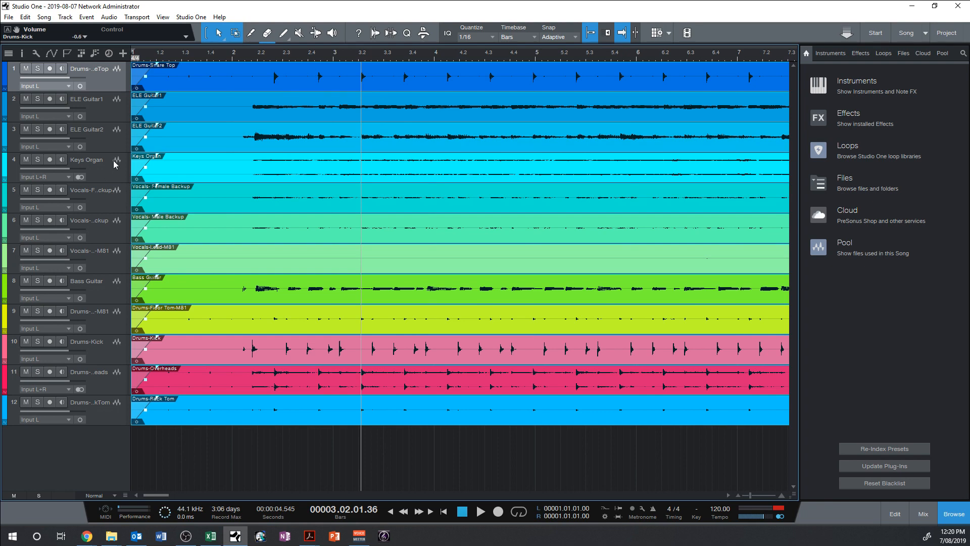
left_click(122, 177)
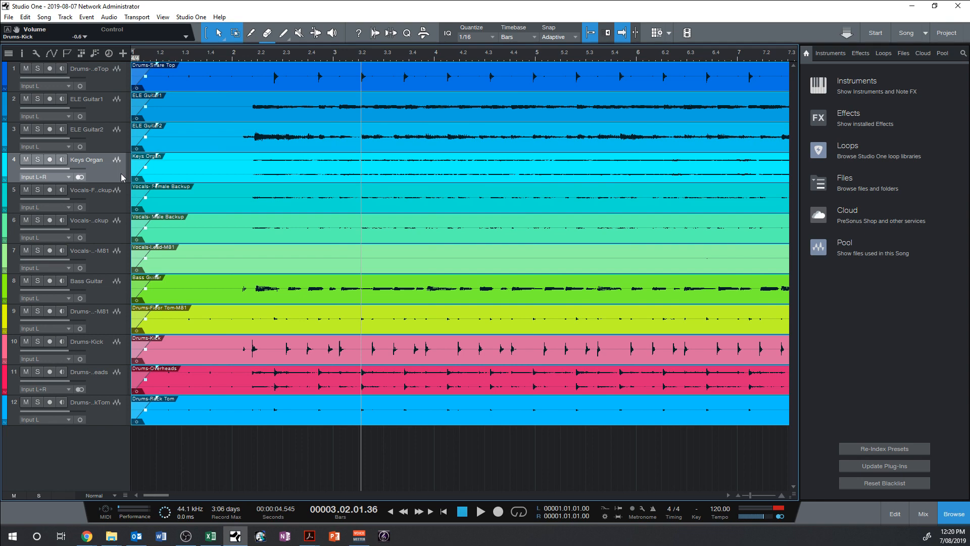
key("F3")
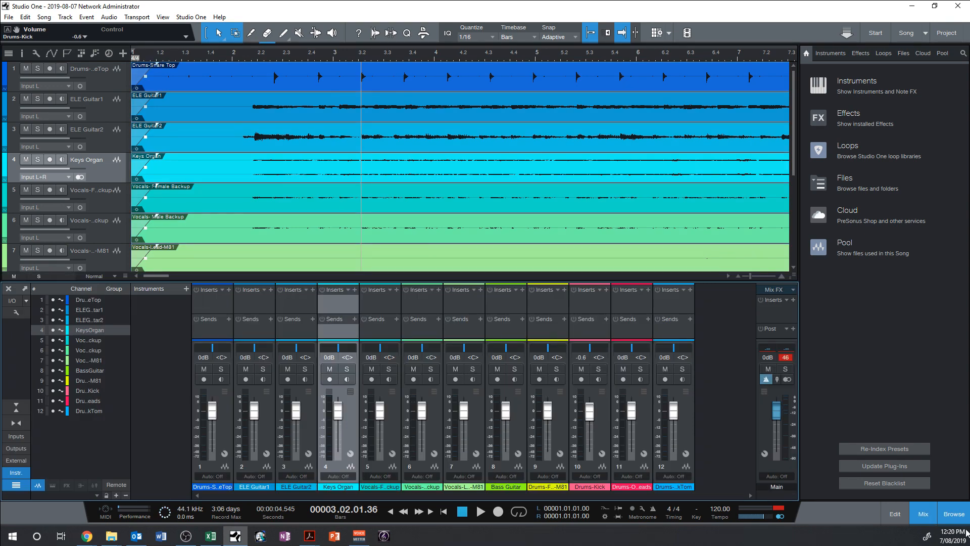
left_click(930, 519)
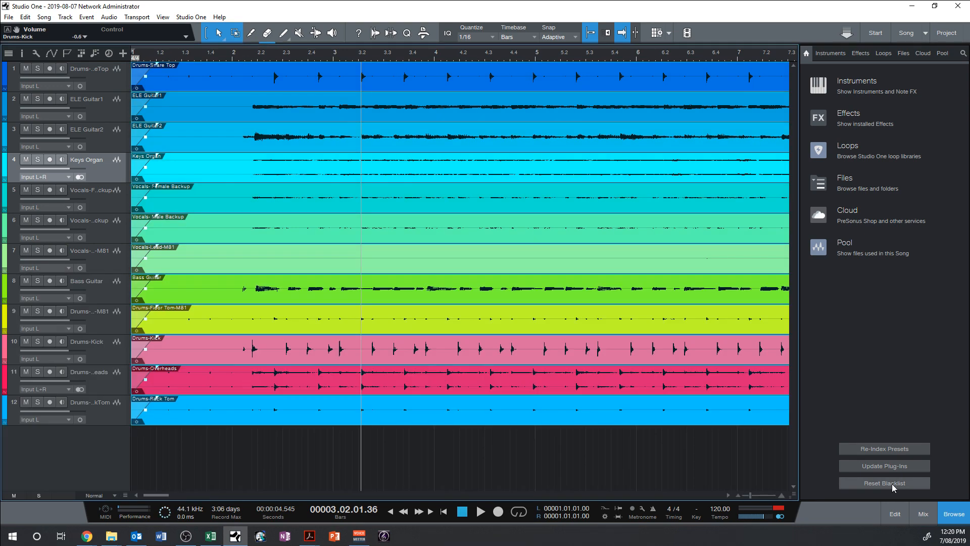
left_click(921, 514)
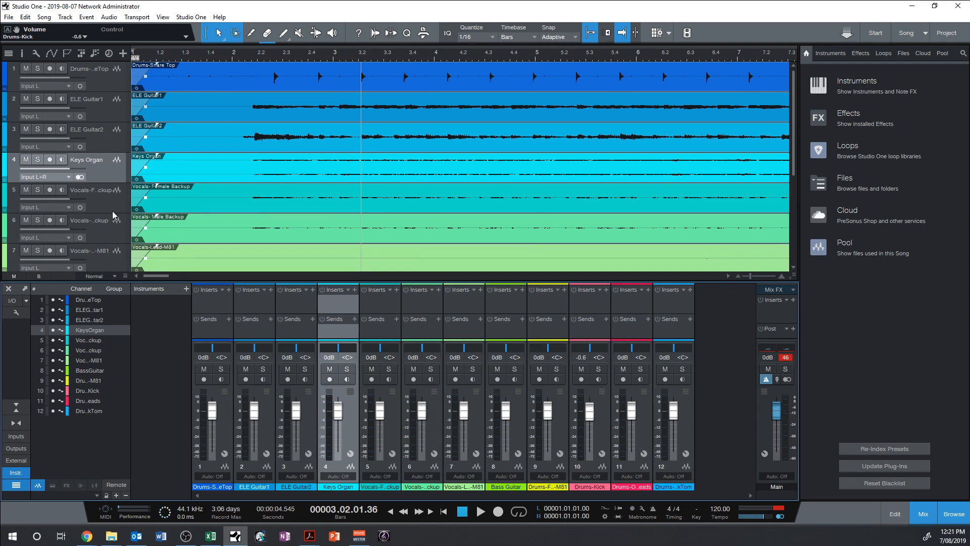
- Widen the track list so the full track names fit, and select the ELE Guitar1 track
left_click_drag(131, 188, 162, 188)
left_click(145, 258)
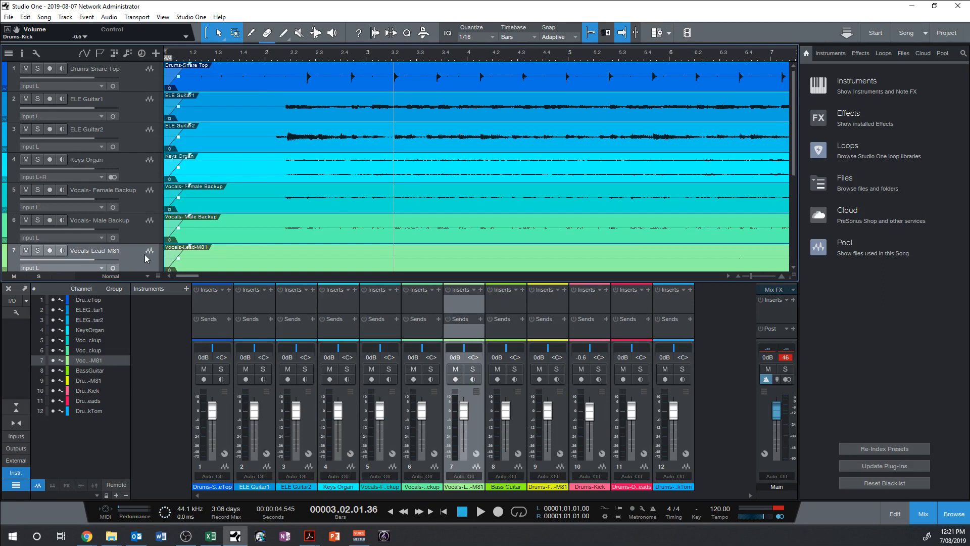
left_click(148, 110)
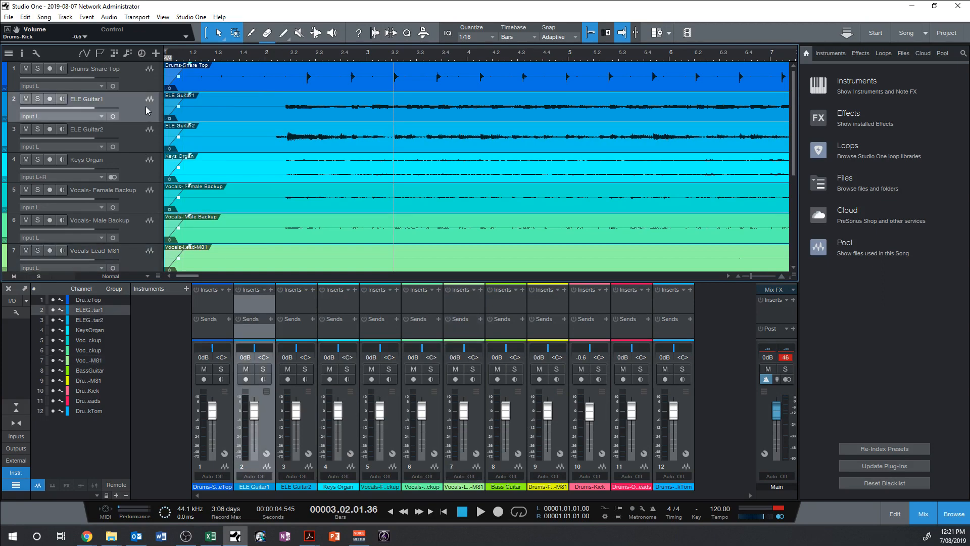
left_click(151, 134)
left_click(148, 109)
- Pan ELE Guitar1 fully left and play it soloed from bar 3 to about bar 9
left_click_drag(254, 348, 239, 353)
left_click(38, 99)
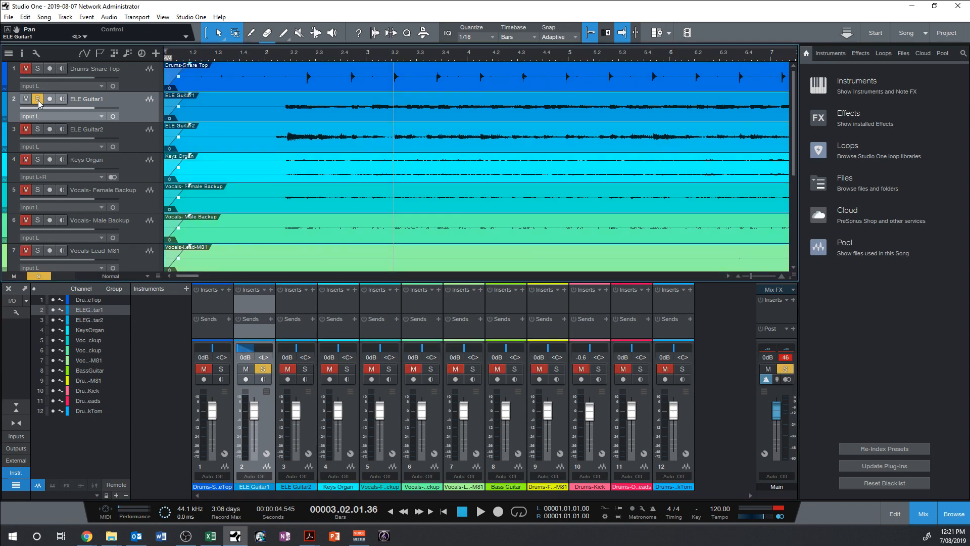
key("space")
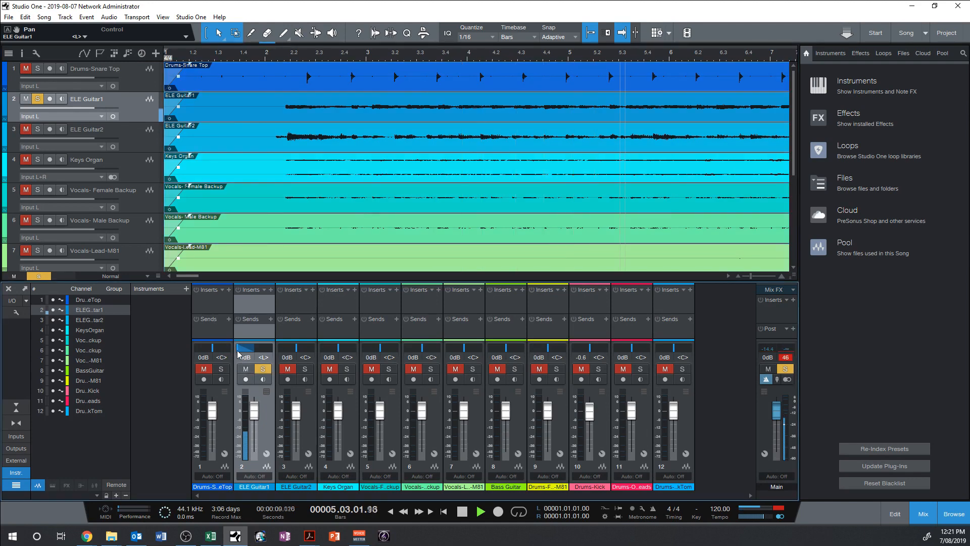
mouse_move(238, 354)
left_mouse_down()
mouse_move(275, 353)
mouse_move(240, 354)
left_mouse_up()
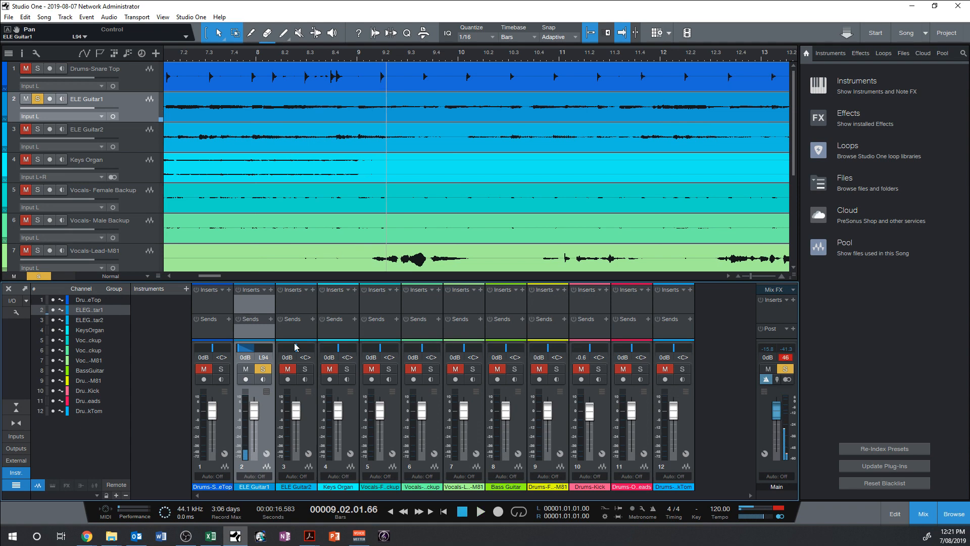
left_click_drag(241, 349, 237, 350)
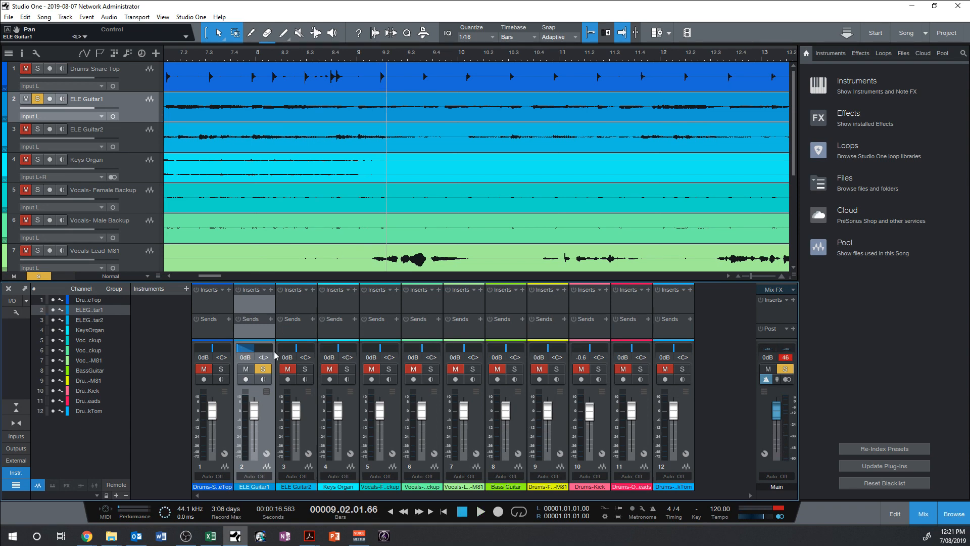
- Pan ELE Guitar2 fully right and play it soloed together with ELE Guitar1 until about bar 12
left_click_drag(297, 352, 318, 352)
left_click(37, 129)
left_click(190, 54)
key("space")
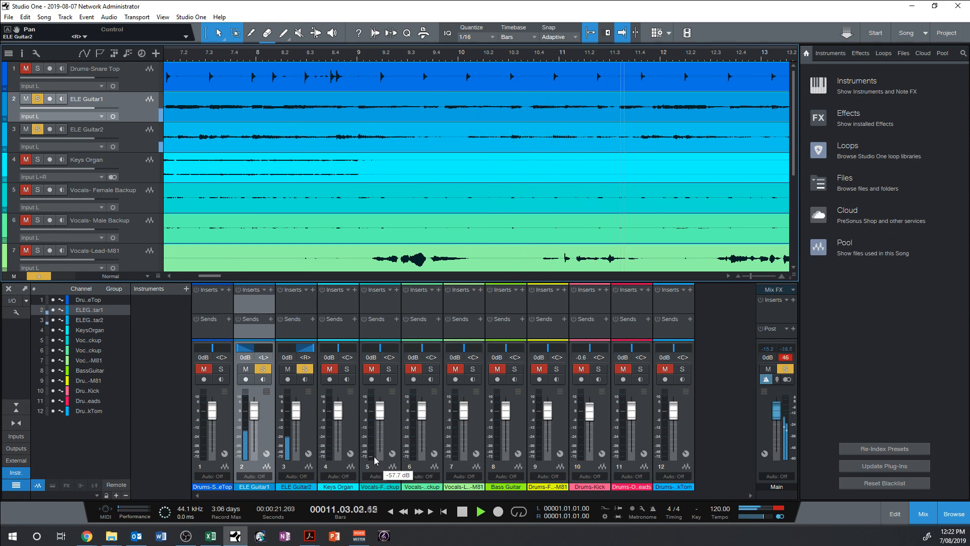
key("space")
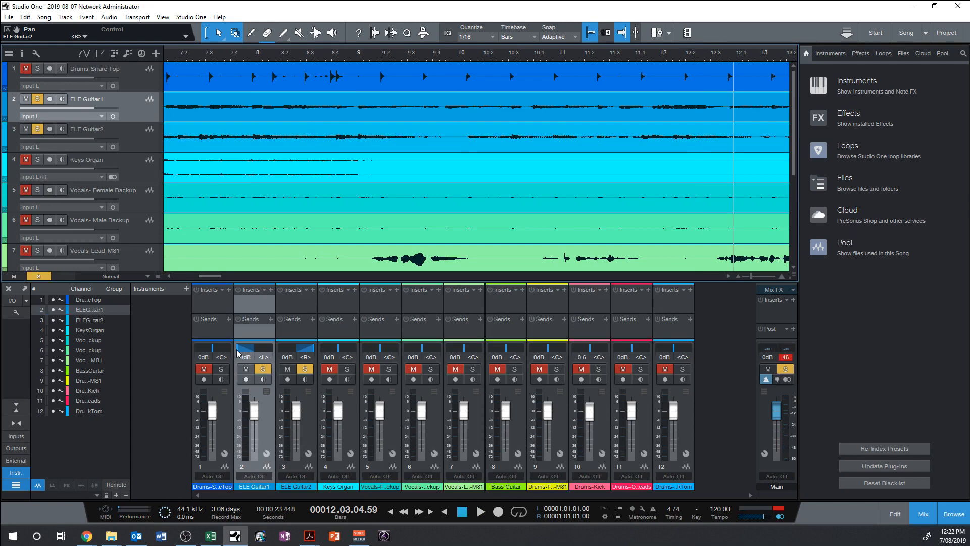
- Try both electric guitars panned to the centre and play them to about bar 17 for comparison
left_click_drag(241, 354, 296, 352)
key("space")
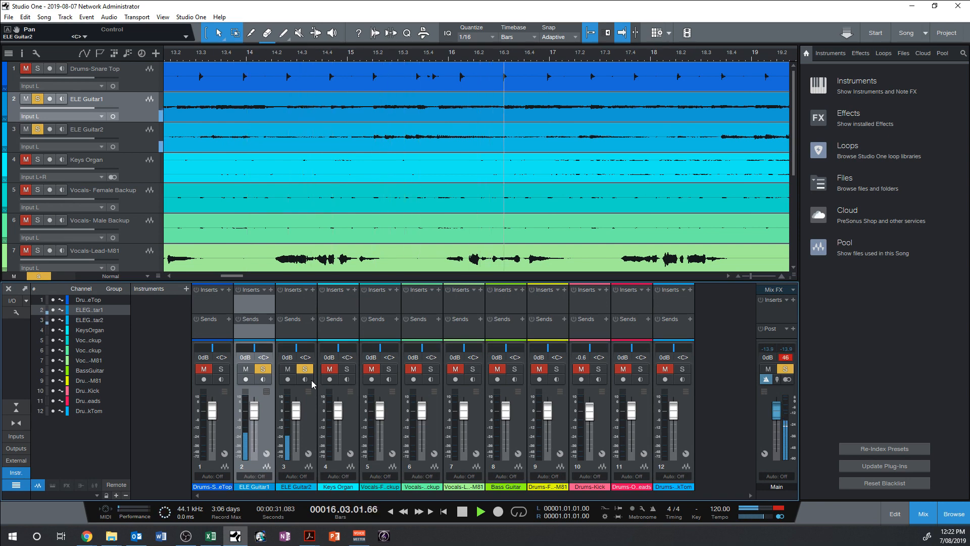
key("space")
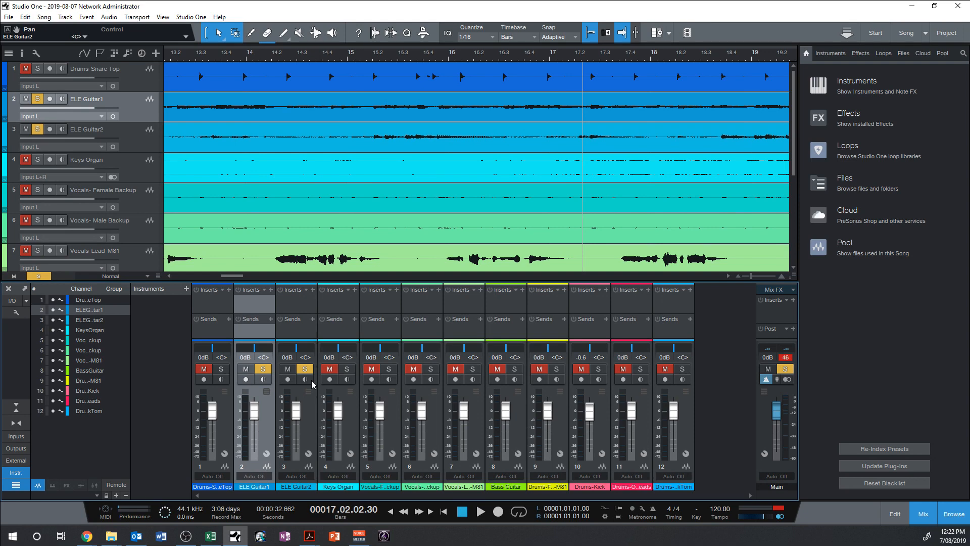
- Pan ELE Guitar2 fully right and ELE Guitar1 fully left, and clear both guitars' solos
left_click_drag(295, 349, 321, 354)
left_click_drag(256, 351, 235, 352)
left_click(262, 369)
left_click(304, 369)
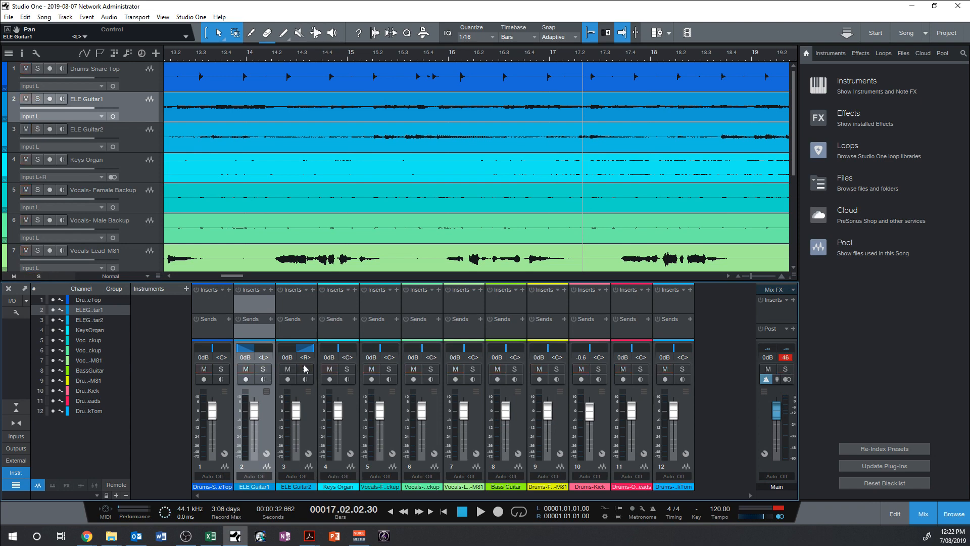
- Select the Keys Organ track and pan it partly right to R41
scroll(131, 173, "down", 1)
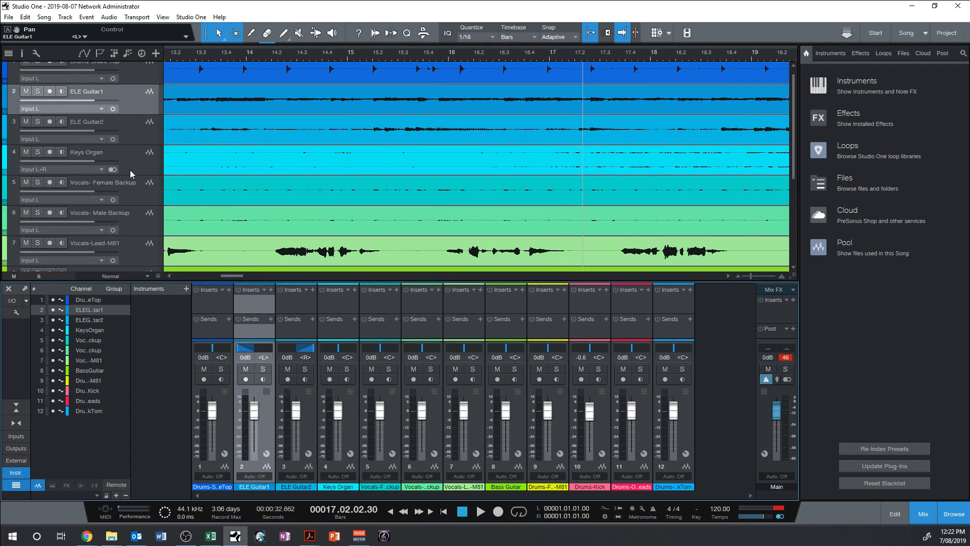
left_click(138, 160)
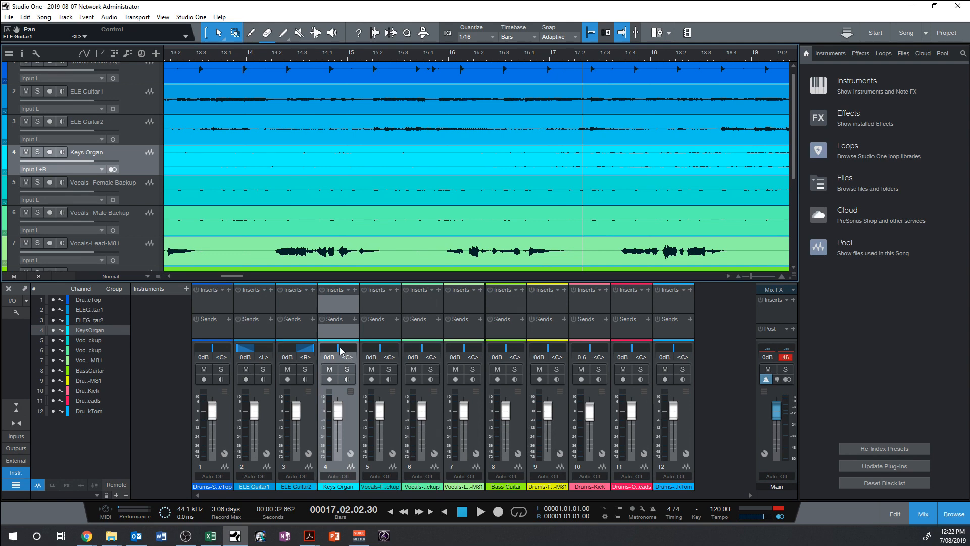
left_click_drag(340, 349, 345, 361)
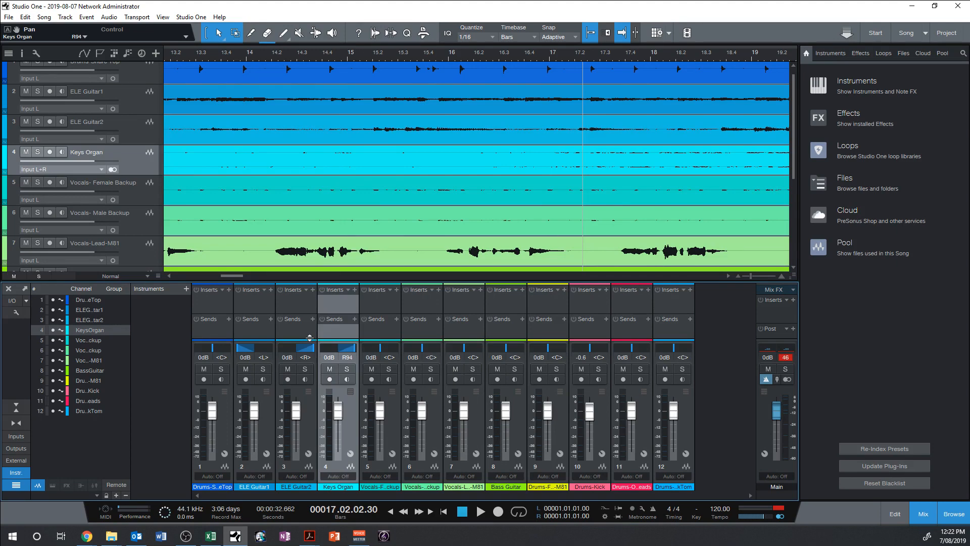
left_click_drag(347, 353, 346, 350)
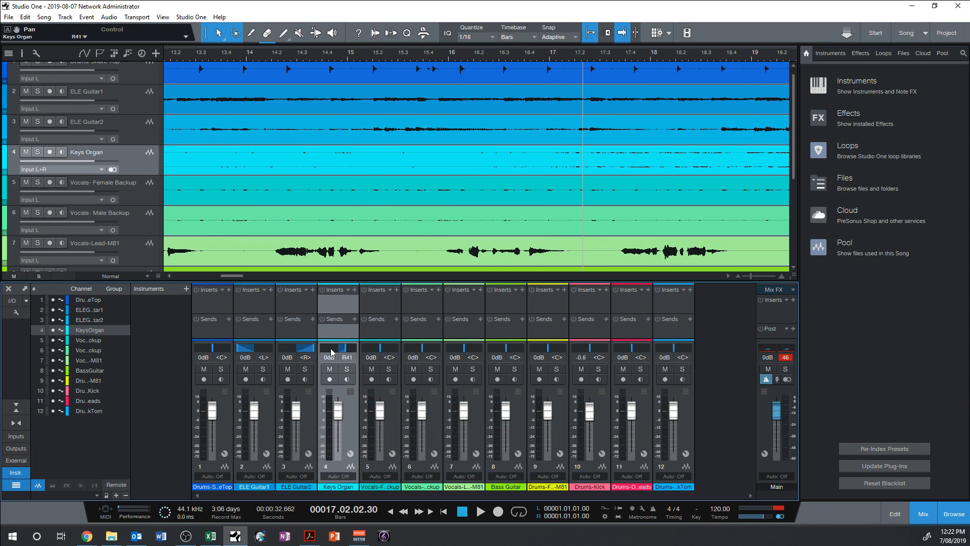
- Solo the Keys Organ and both electric guitars, and play them from bar 17 to about bar 21
left_click(37, 151)
left_click(37, 121)
left_click(37, 91)
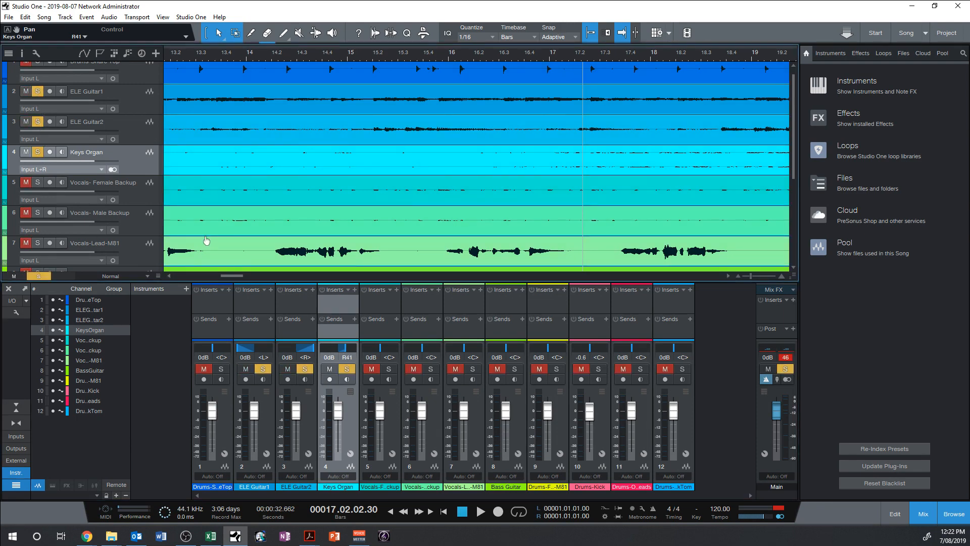
key("space")
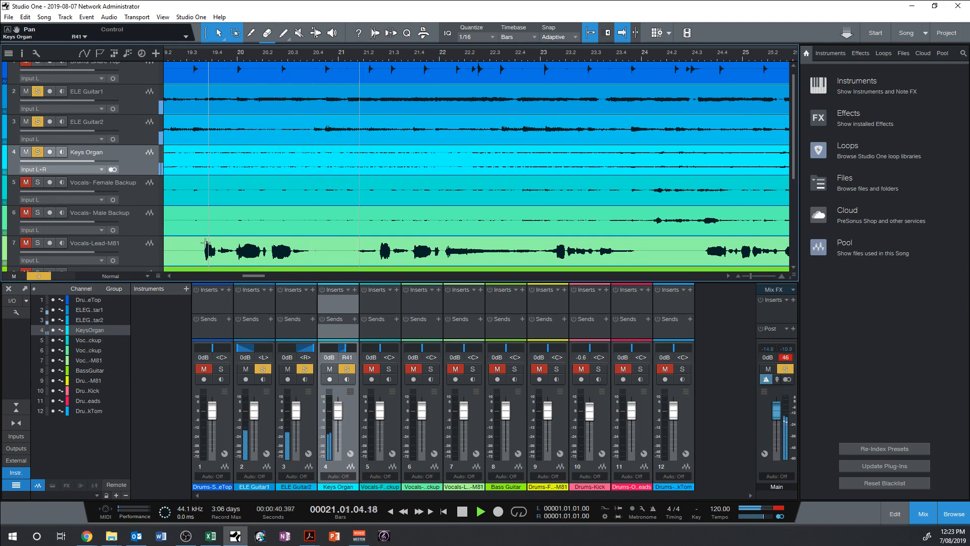
key("space")
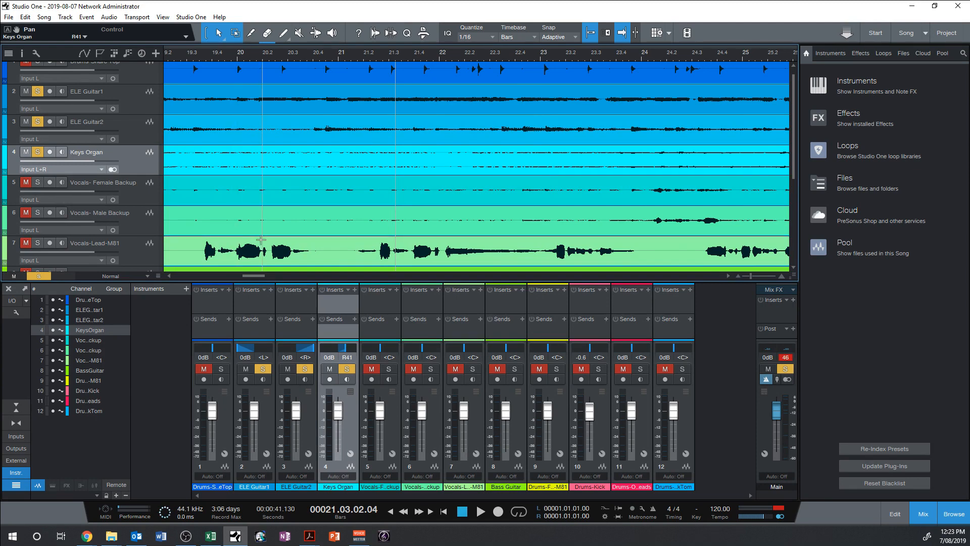
- Mute both electric guitars and play the soloed Keys Organ with its pan reset to centre, up to bar 30
left_click(26, 121)
left_click(26, 92)
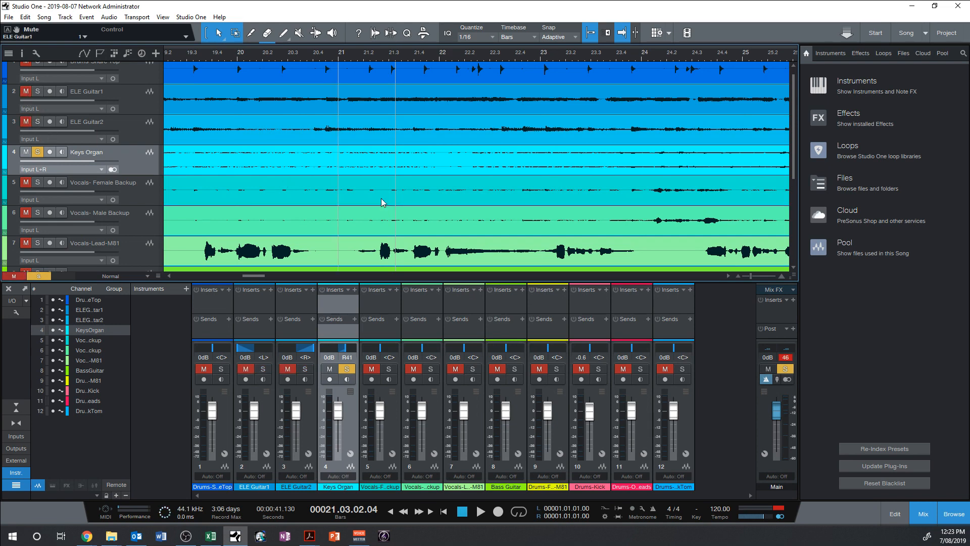
left_click_drag(344, 352, 340, 353)
left_click(339, 353, "alt")
key("space")
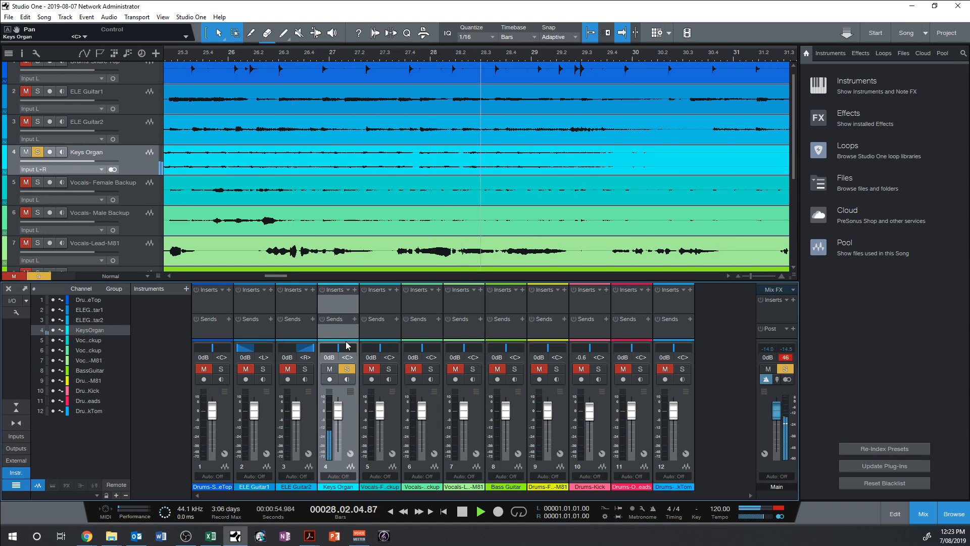
key("space")
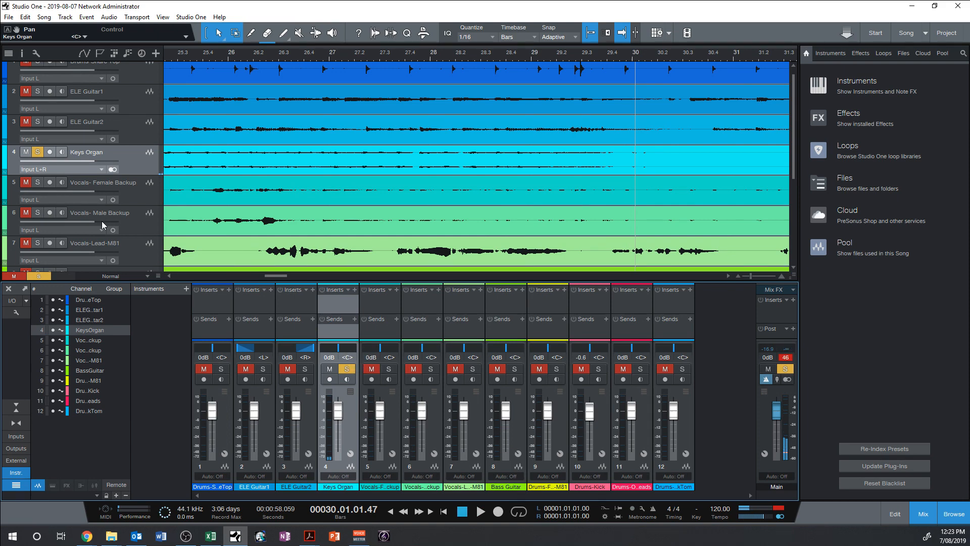
- Try the Keys Organ as a mono track panned to R35, playing passages from around bars 25 and 26
left_click(113, 169)
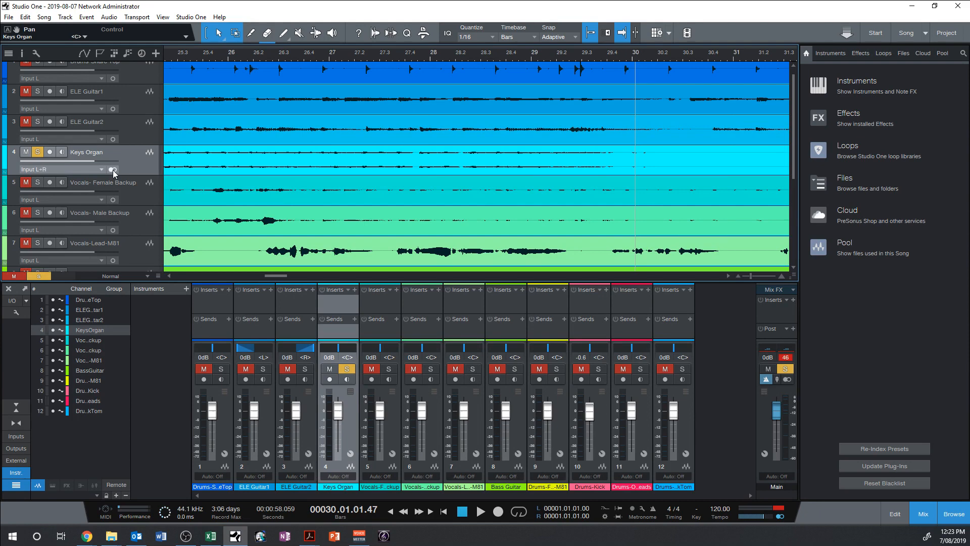
left_click(345, 352)
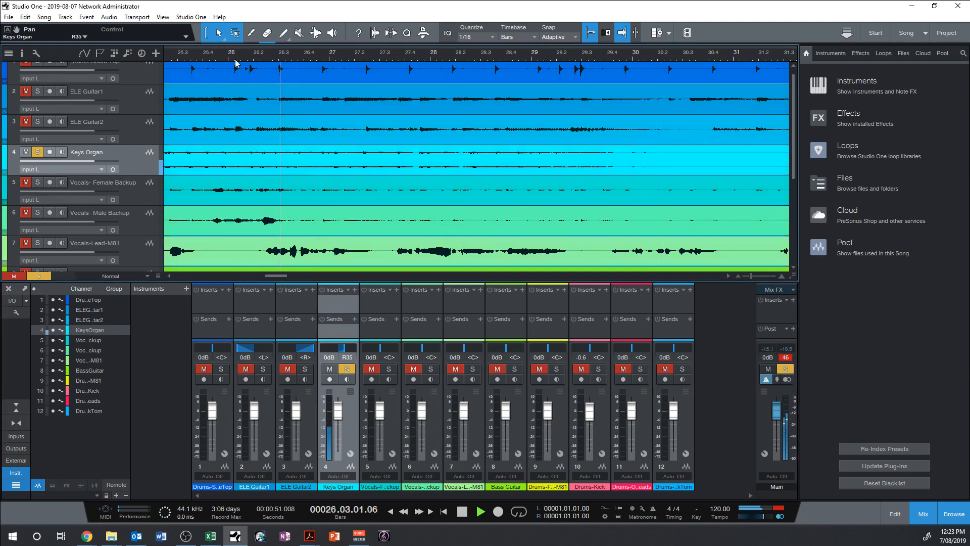
key("space")
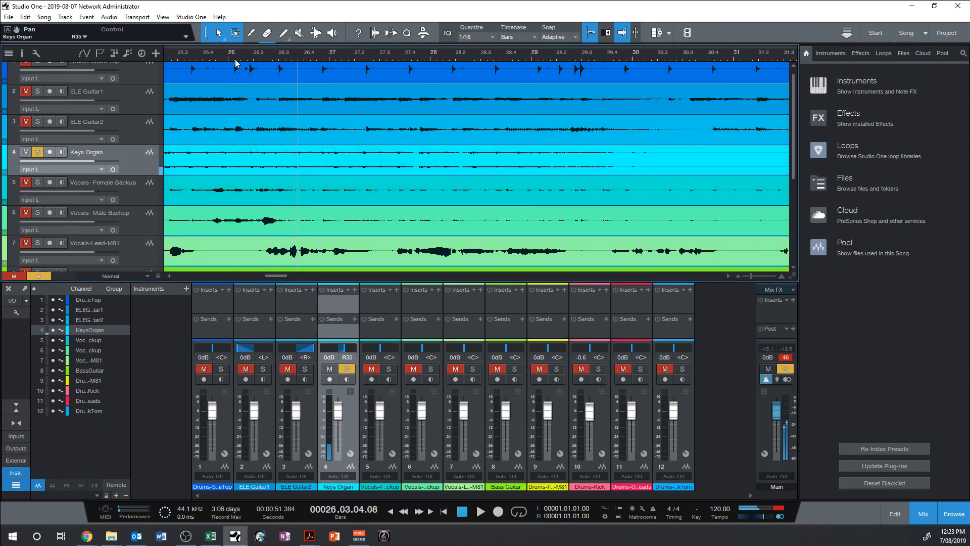
left_click(186, 62)
key("space")
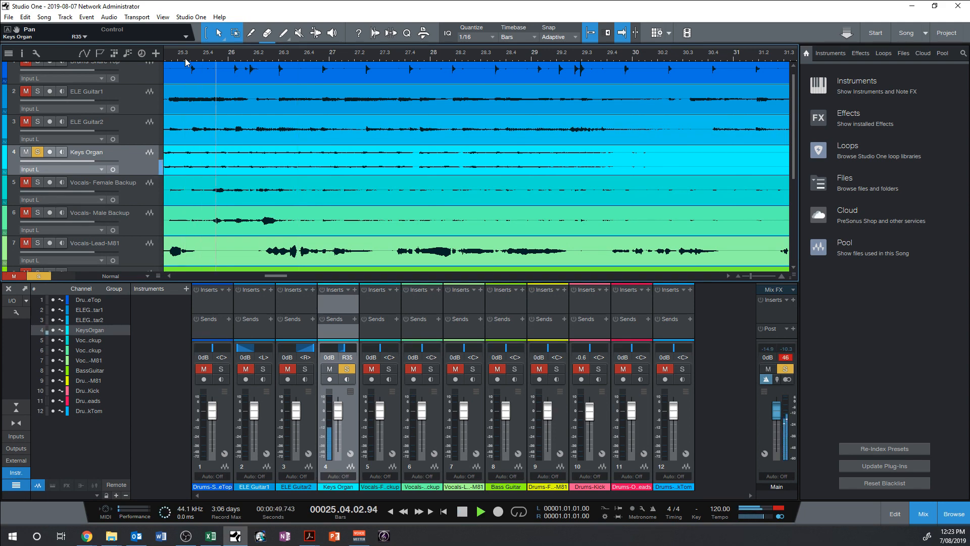
key("space")
- Return the Keys Organ to stereo, listening up to about bar 29, and set its pan to R38
left_click(113, 169)
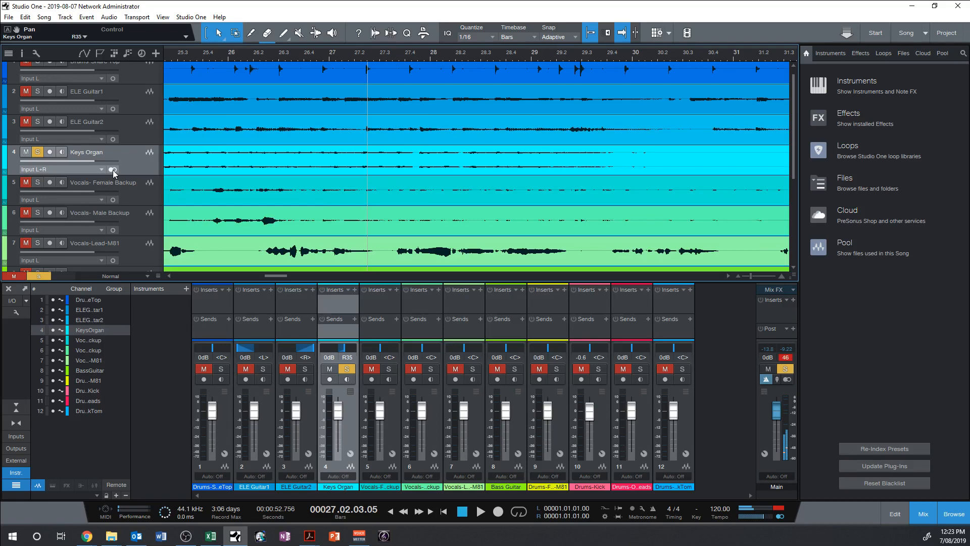
key("space")
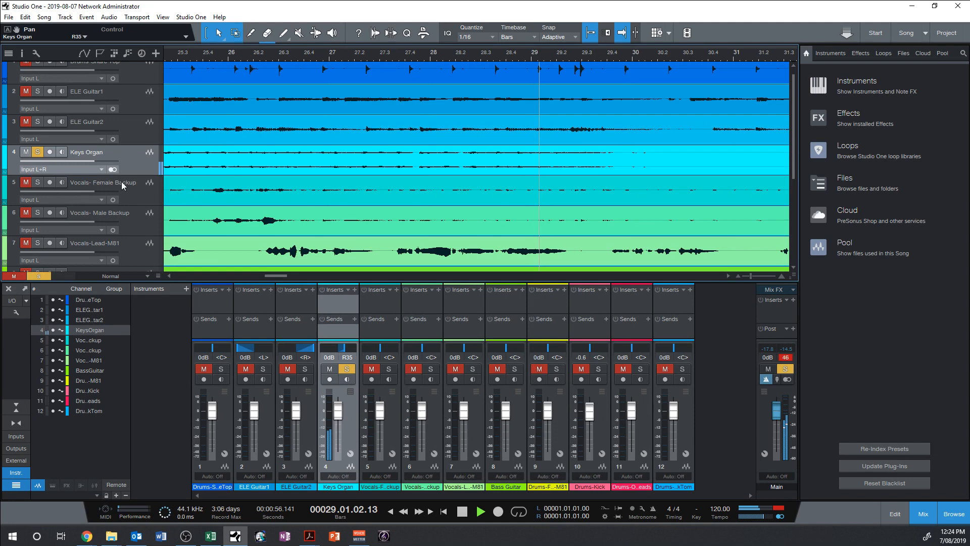
key("space")
left_click_drag(342, 347, 346, 352)
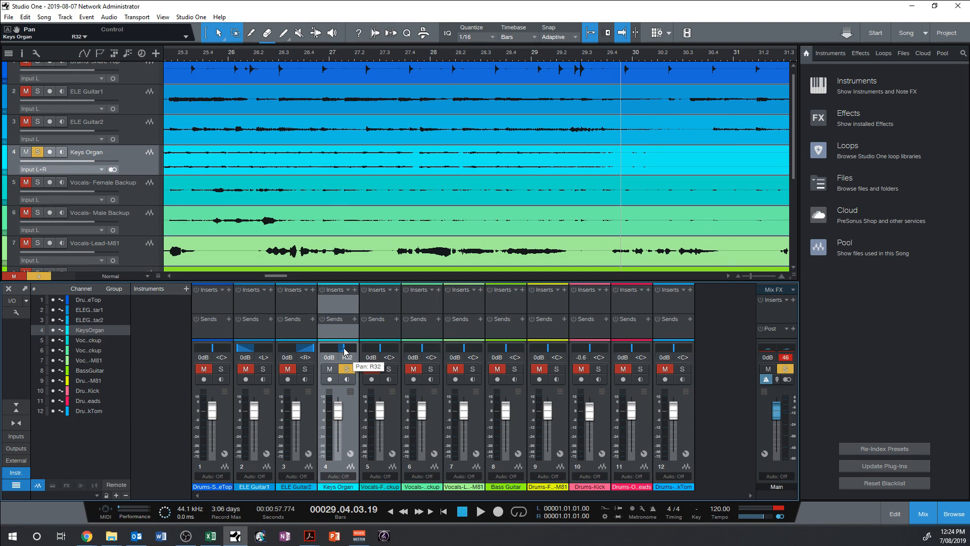
left_click_drag(344, 348, 345, 349)
- Solo the Bass Guitar in place of the Keys Organ and play it from about bar 27 to bar 31
left_click(515, 370)
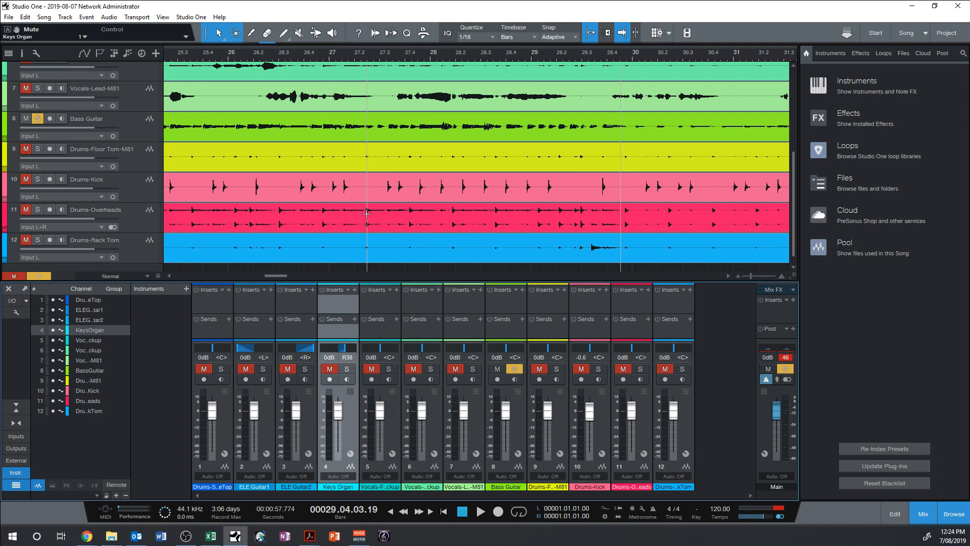
left_click(348, 58)
key("space")
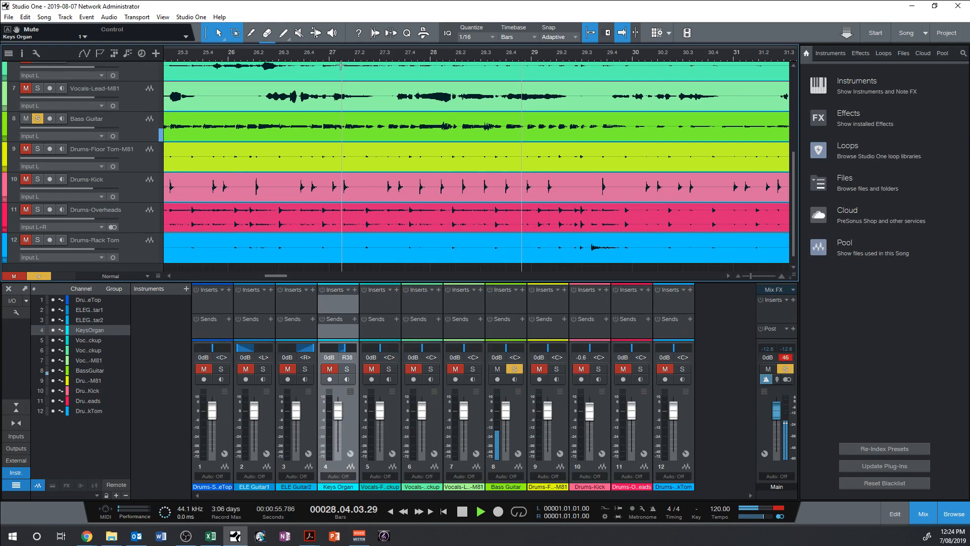
key("space")
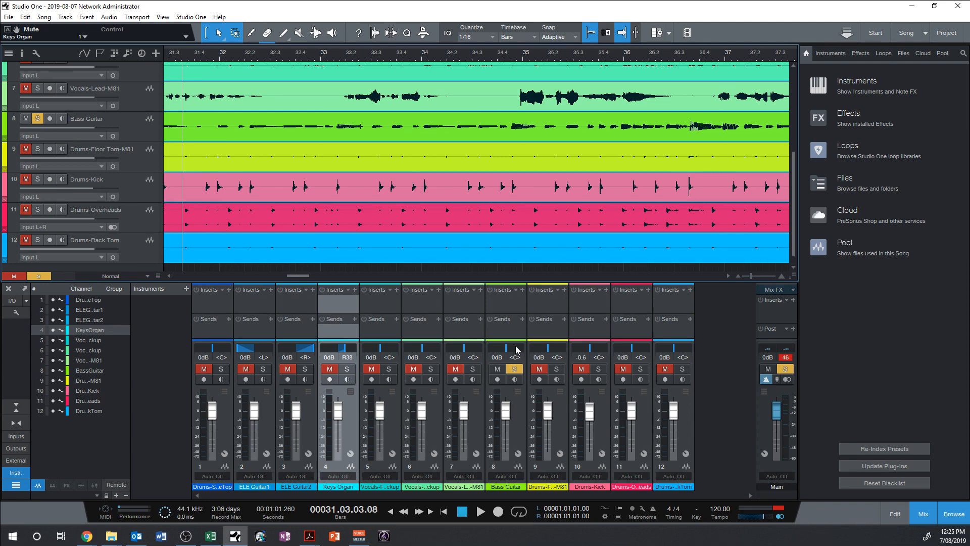
- Solo Drums-Overheads in place of the Bass Guitar, play from the song start to bar 5, and return the playhead to bar 2
left_click(444, 511)
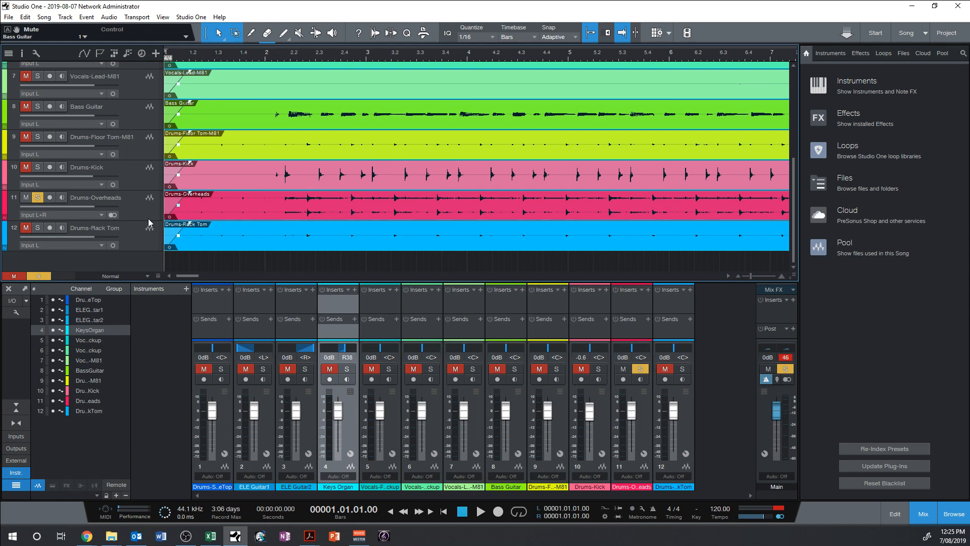
key("space")
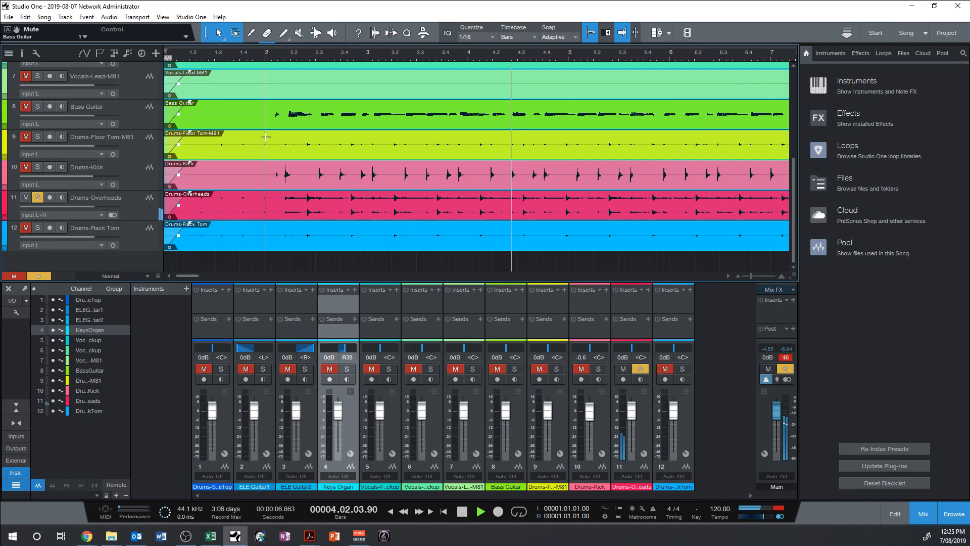
key("space")
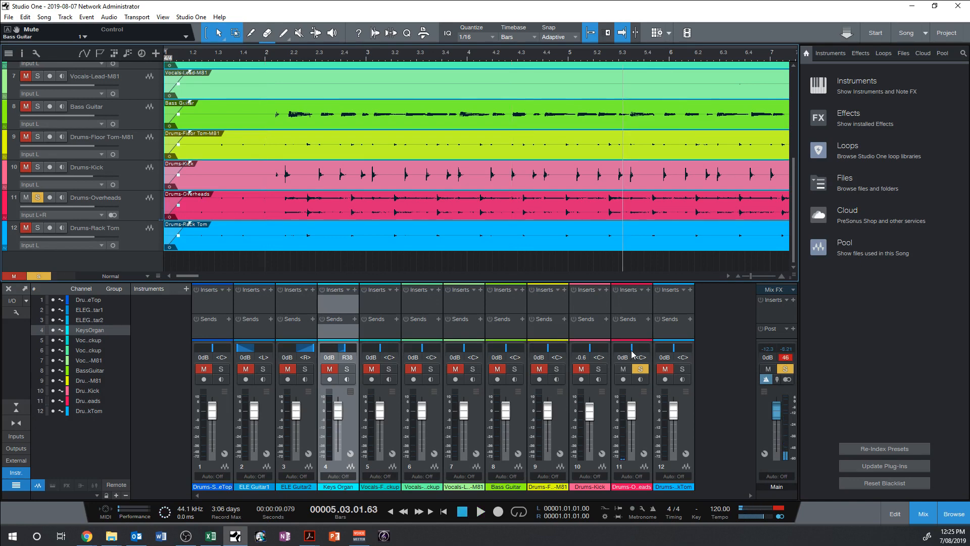
left_click(293, 64)
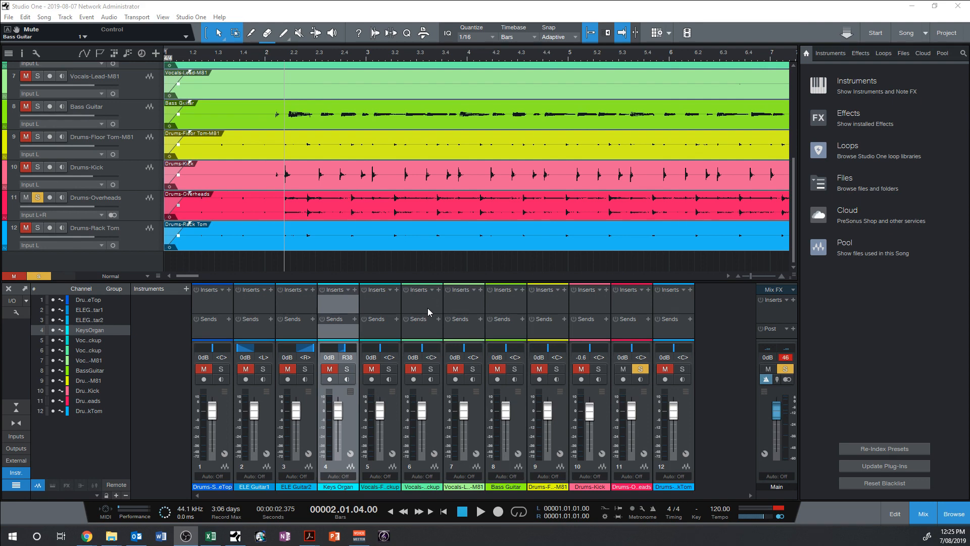
- Play the soloed Drums-Overheads, finishing near bar 102, and pan Drums-Floor Tom-M81 to L53
key("space")
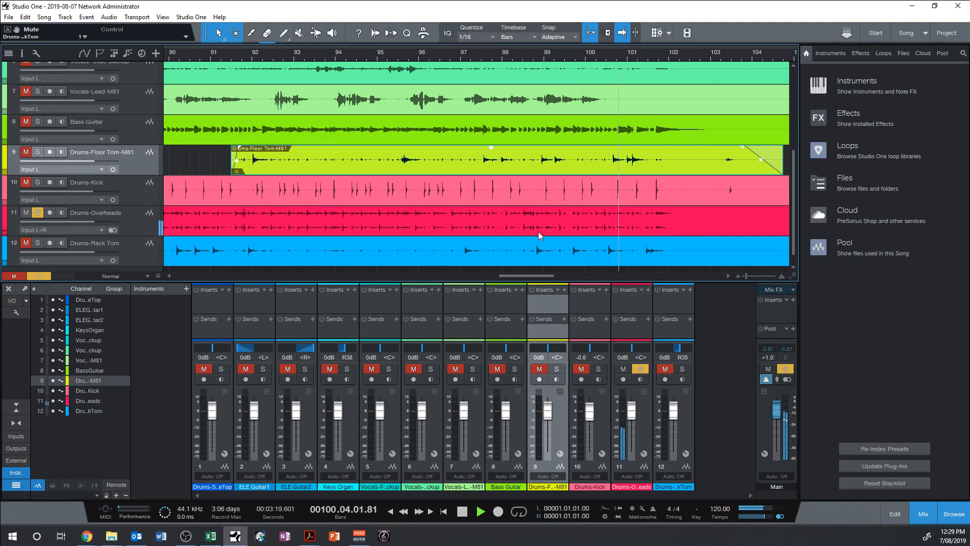
key("space")
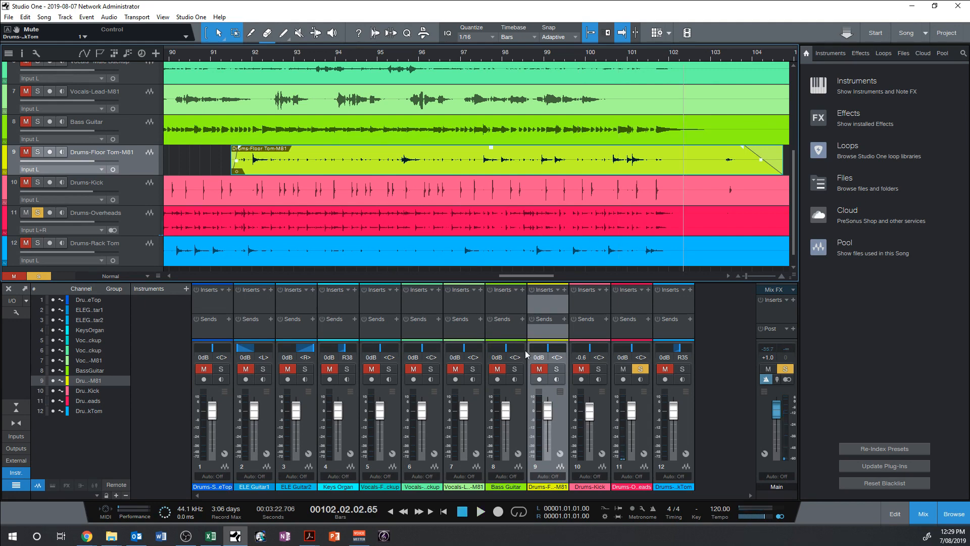
left_click_drag(548, 349, 538, 358)
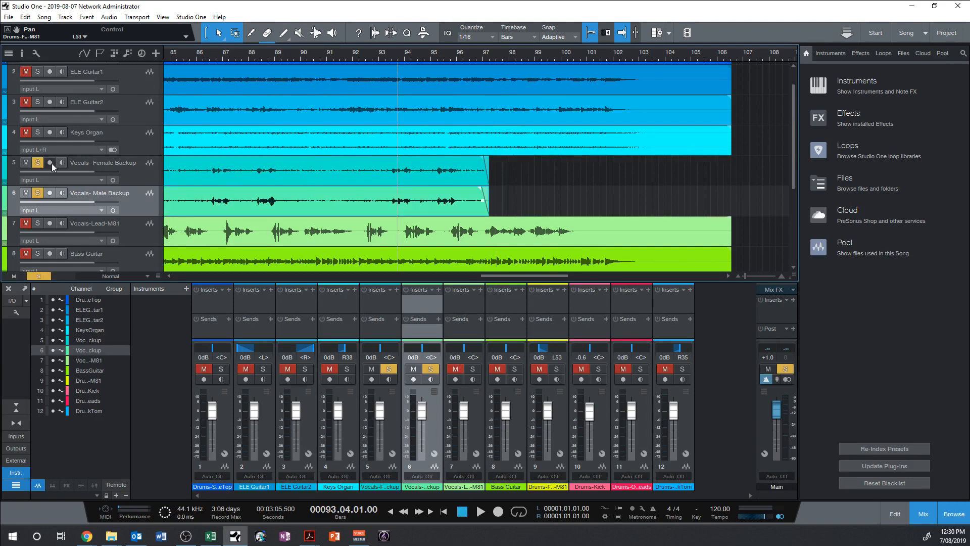
- Play the soloed backup vocals from bar 93 and lengthen the fade-out at the end of Vocals-Male Backup
key("space")
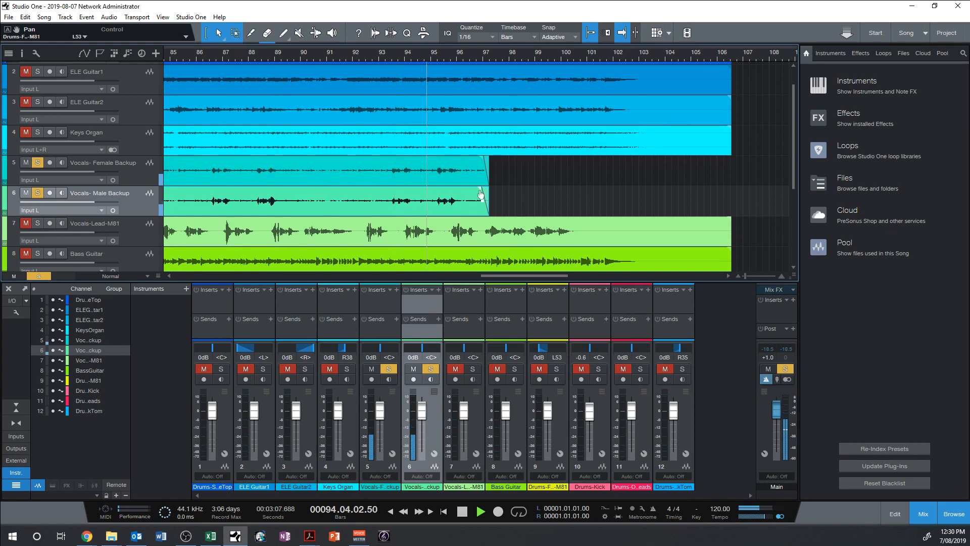
left_click_drag(480, 191, 469, 187)
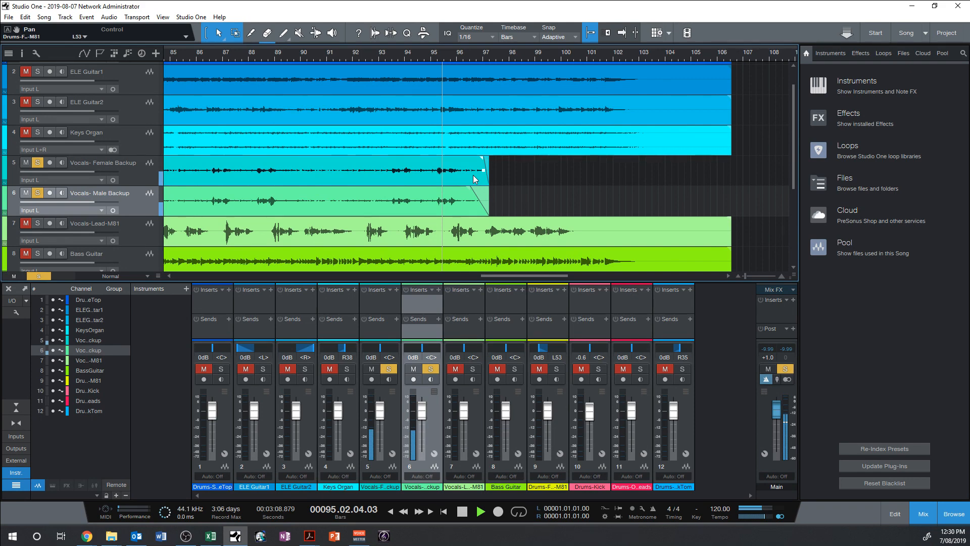
- Set the pan of Vocals-Male Backup to R24 and of the Keys Organ to R50
left_click(395, 370)
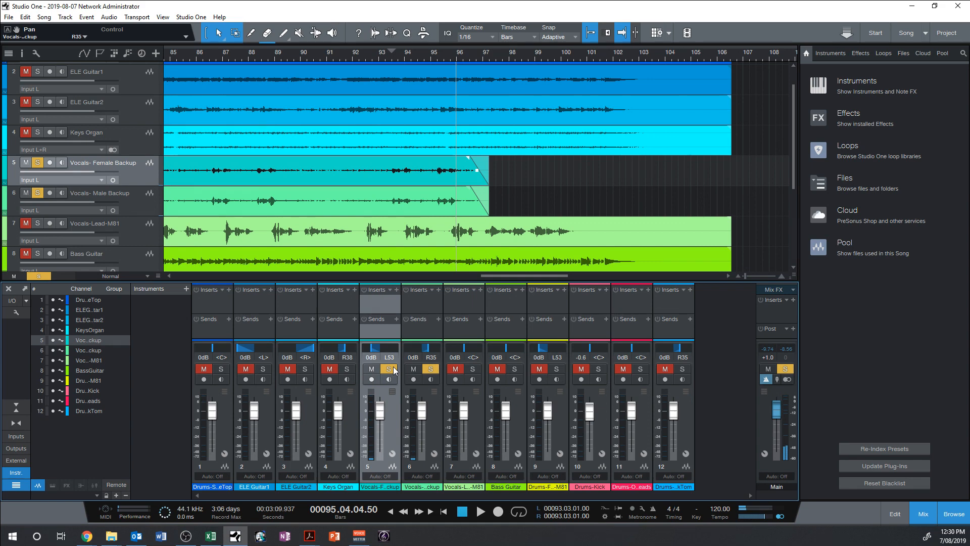
left_click_drag(429, 351, 432, 352)
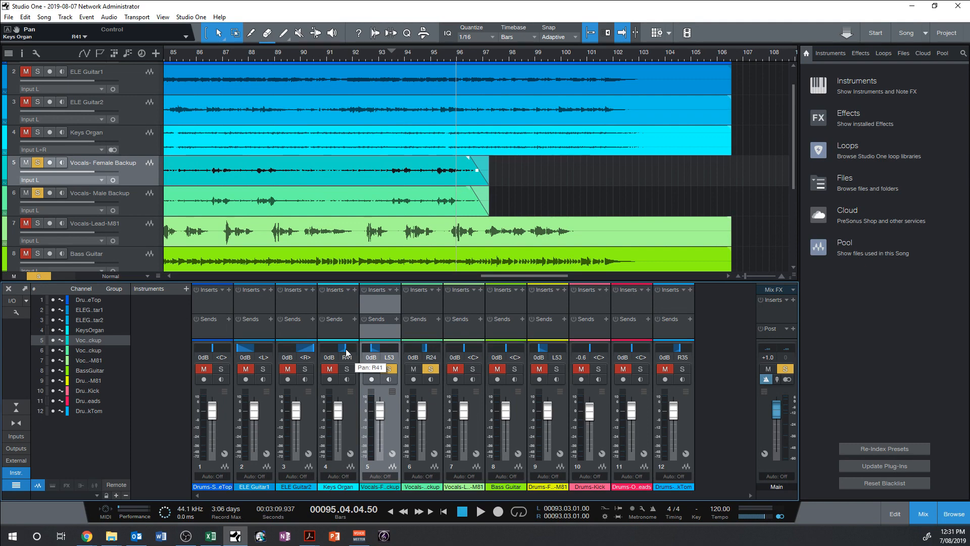
left_click_drag(346, 352, 348, 351)
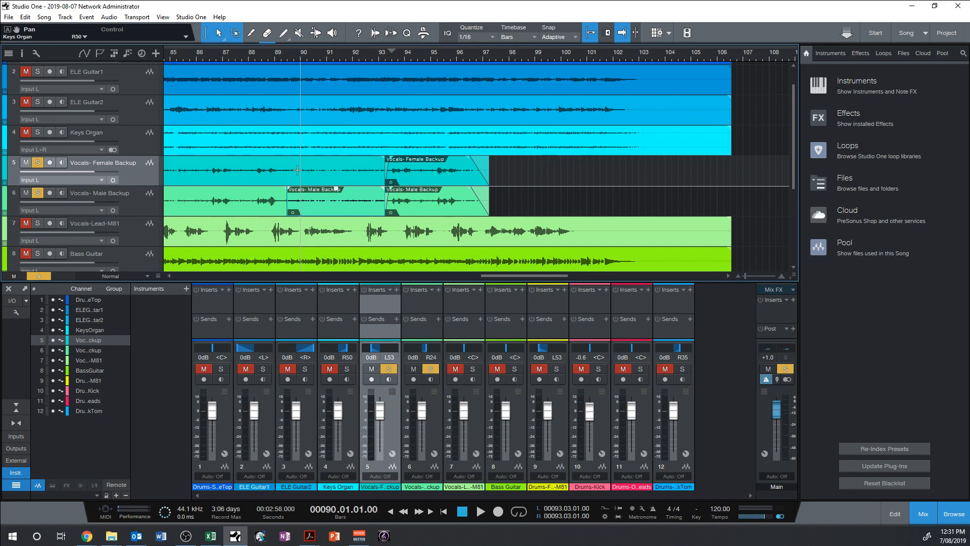
- Delete the Male Backup segment between about bars 89 and 93 and fade out the end of the preceding event
left_click(348, 210)
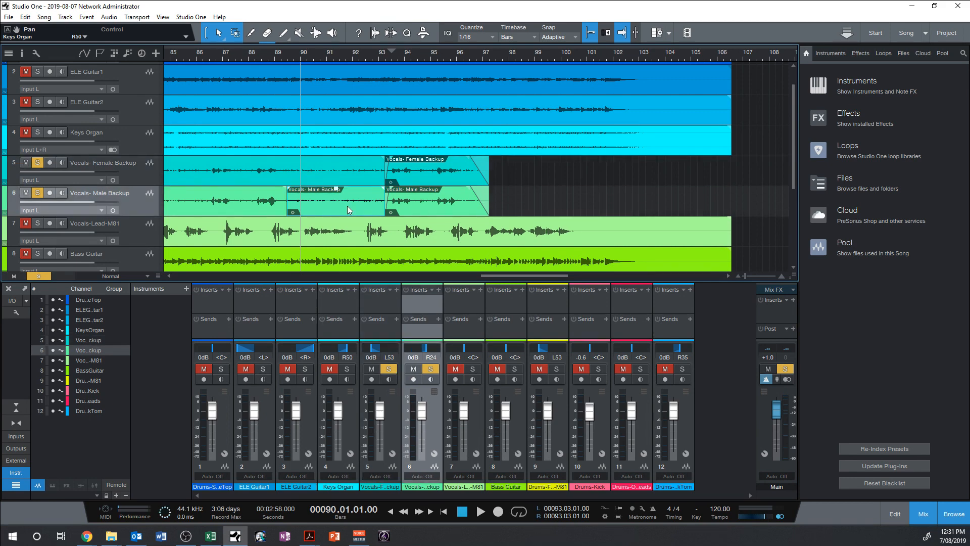
key("Delete")
left_click_drag(286, 187, 279, 195)
- Split Female Backup at bar 89.3 and both backup vocals at bars 47.4 and 44.2, removing the unused audio following bar 47.4
left_click(286, 176)
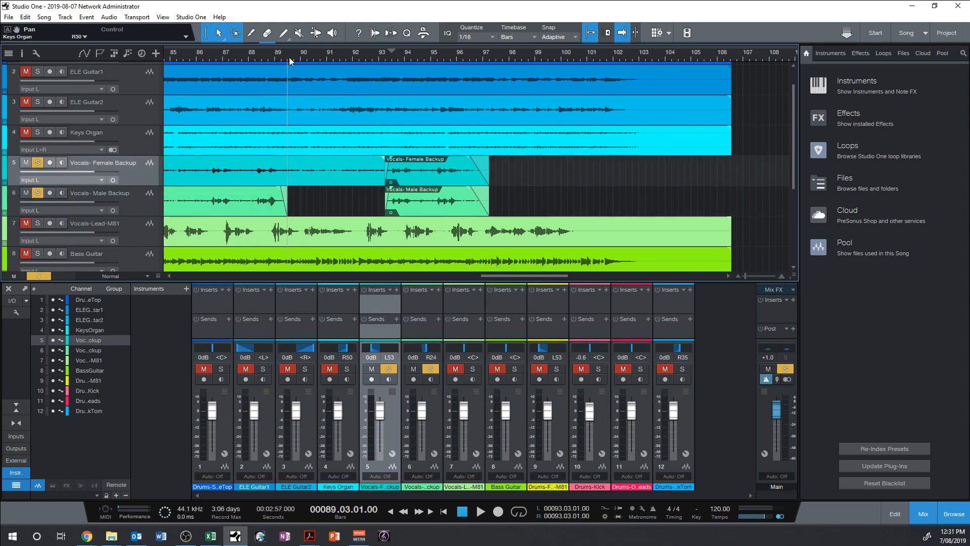
key("alt+x")
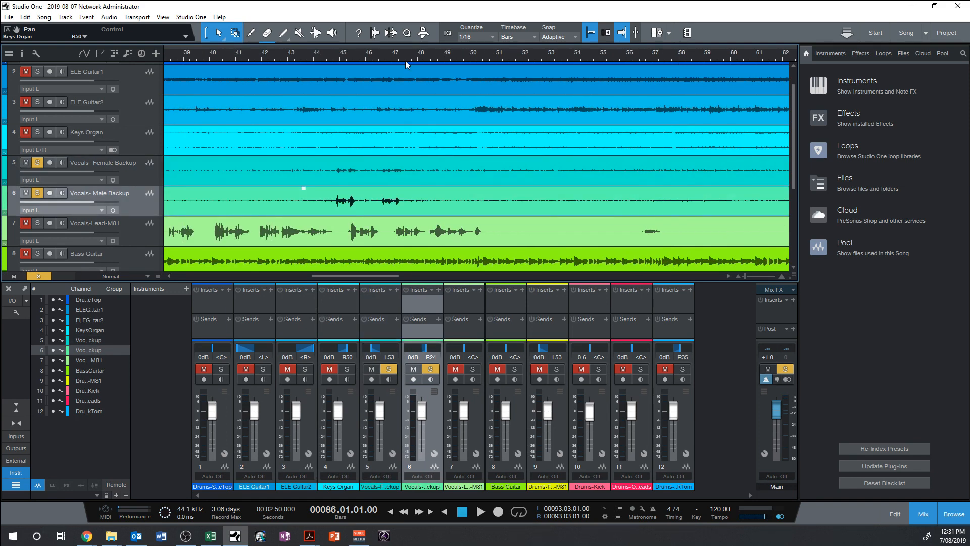
left_click(412, 59)
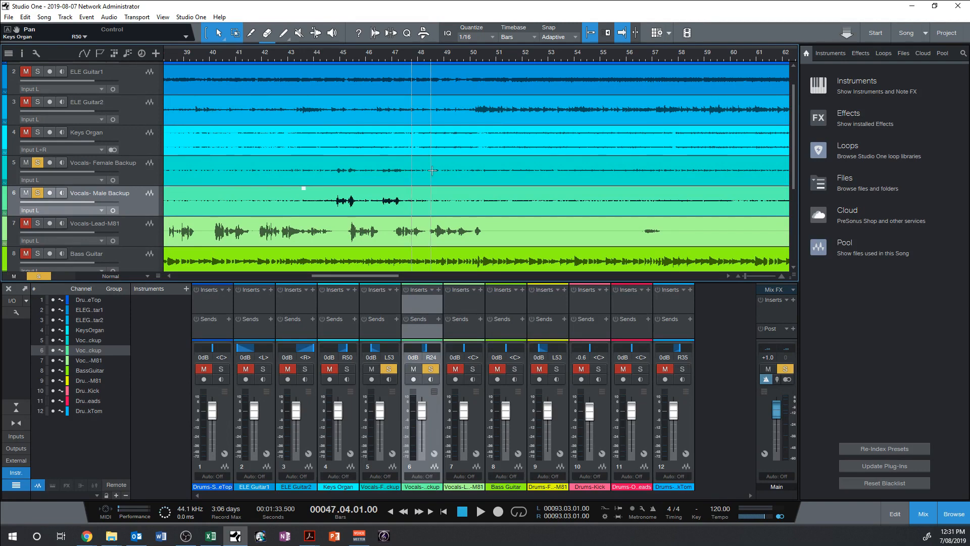
left_click(431, 170)
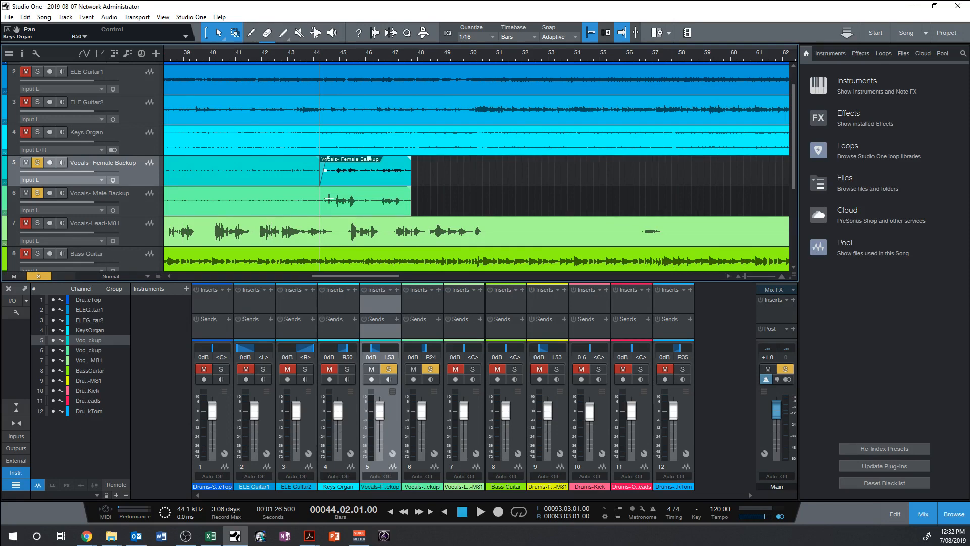
left_click(329, 199)
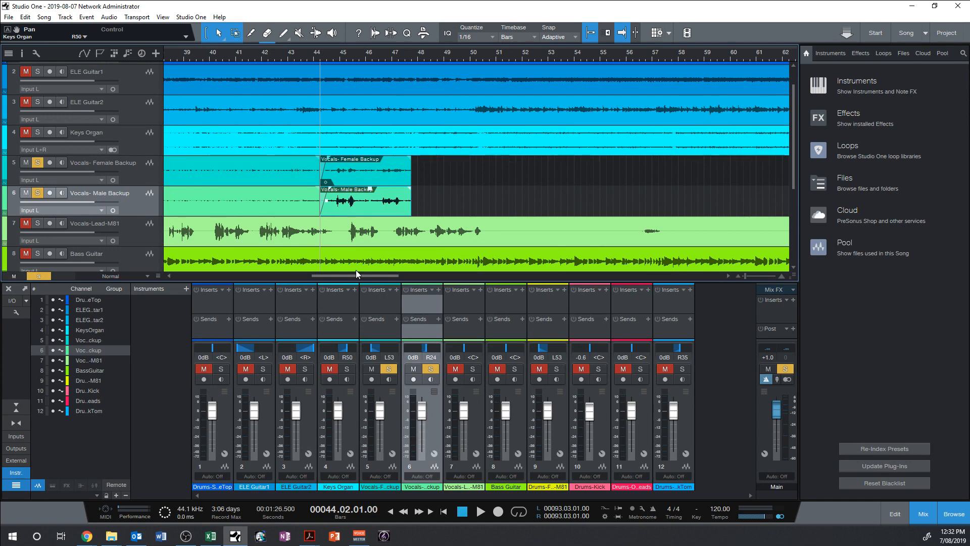
- Cut both backup vocals down to the phrase between about bars 23 and 27, with a fade-out at its end
left_click_drag(356, 274, 301, 274)
left_click(289, 179)
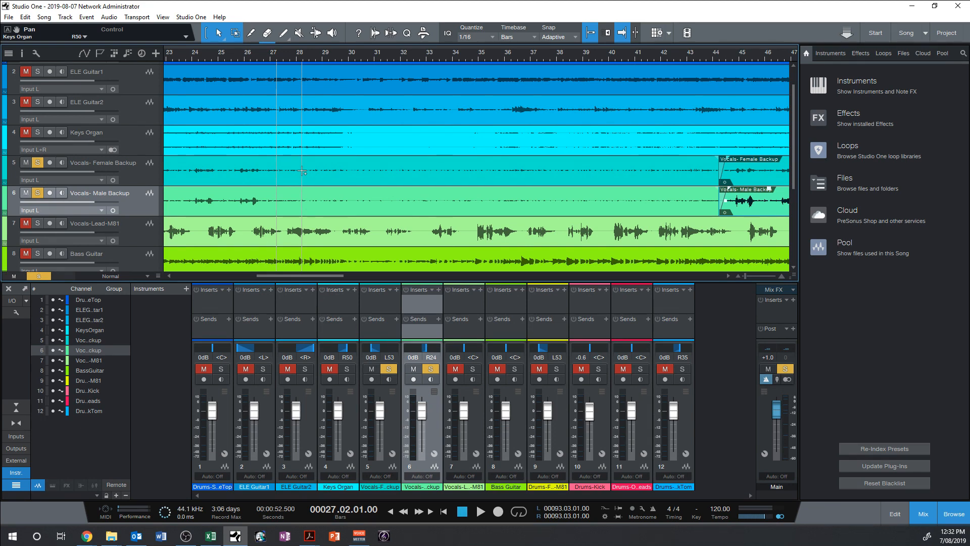
scroll(302, 171, "left", 10)
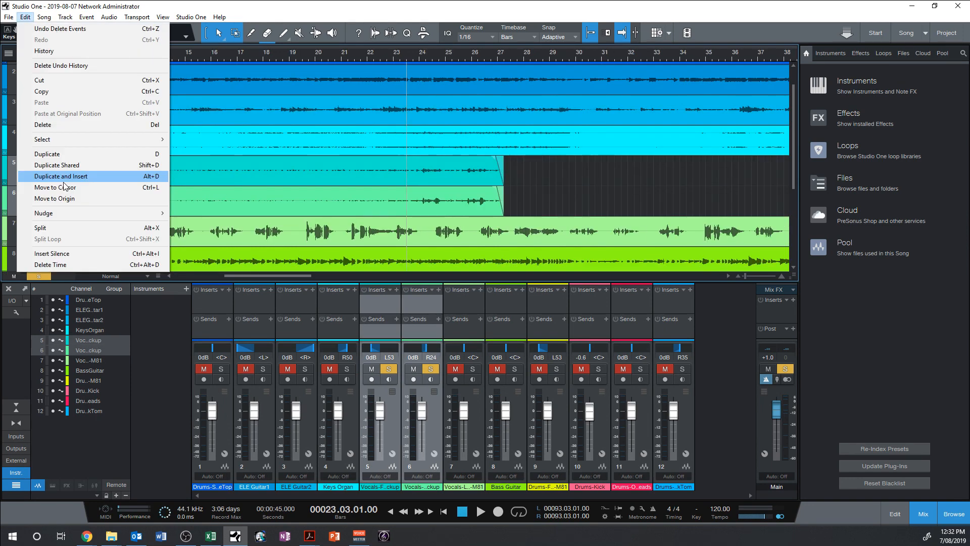
left_click(64, 187)
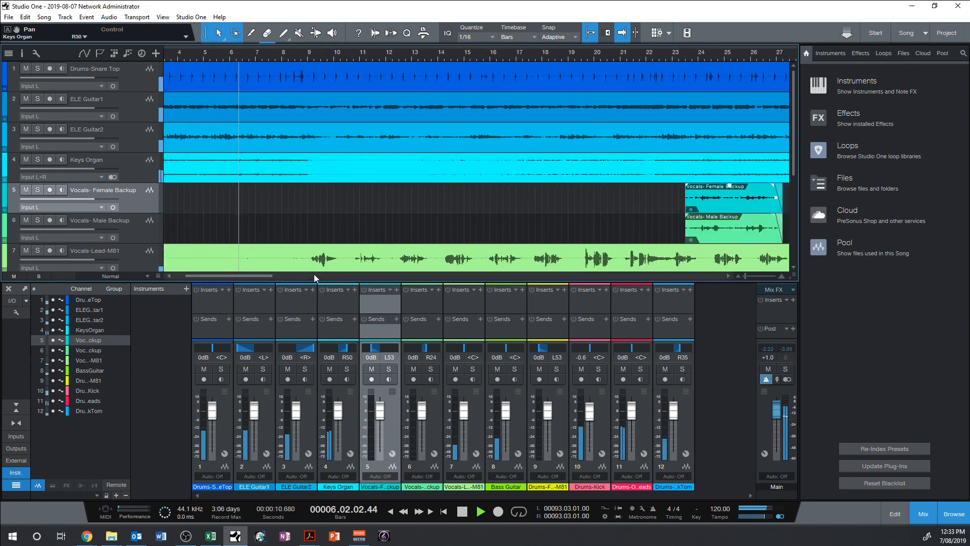
- Stop the full-mix playback, solo Vocals-Lead-M81 and trim the start of its event to just before bar 9
key("space")
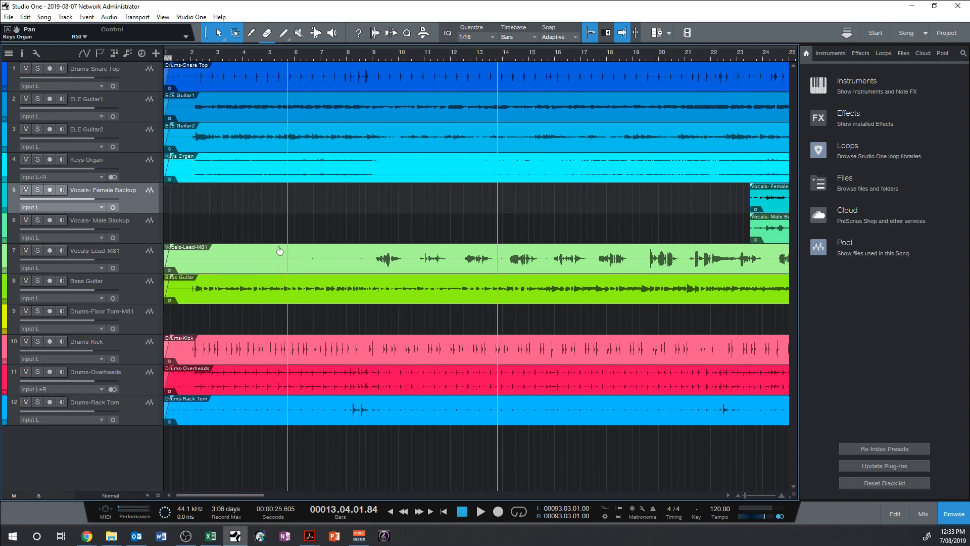
left_click(279, 251)
left_click(301, 52)
left_click(38, 250)
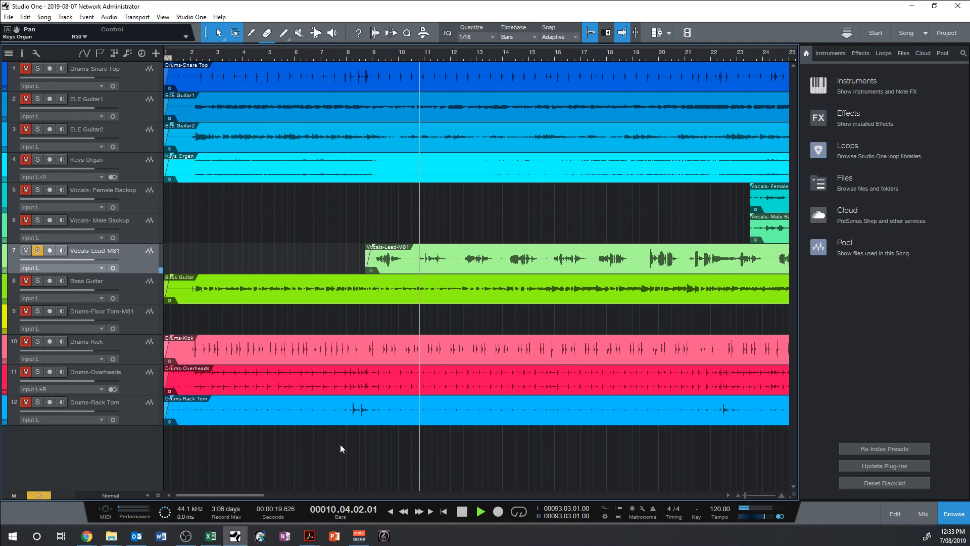
- Solo Drums-Rack Tom, trim its start to 7.04.01 and split out and delete the unused audio between its hits up to bar 29
left_click(287, 411)
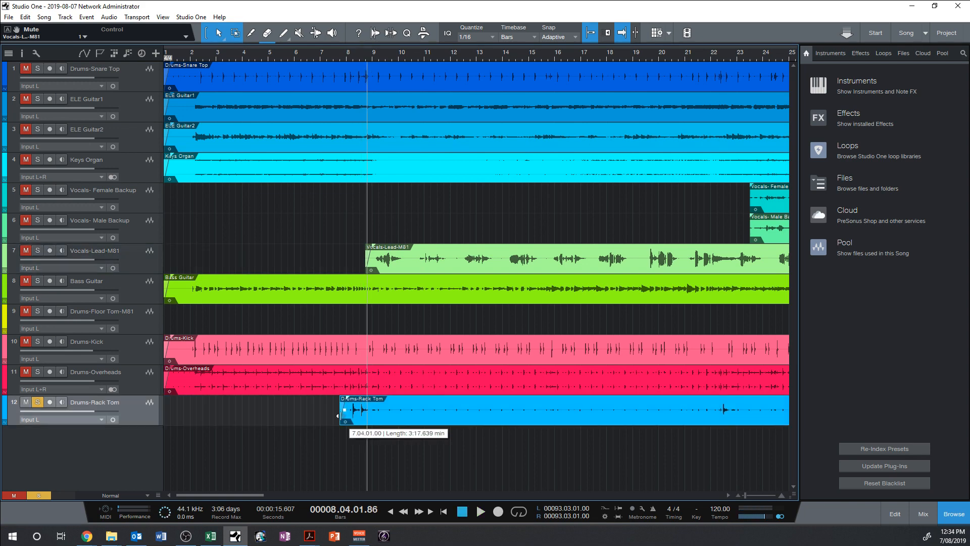
key("space")
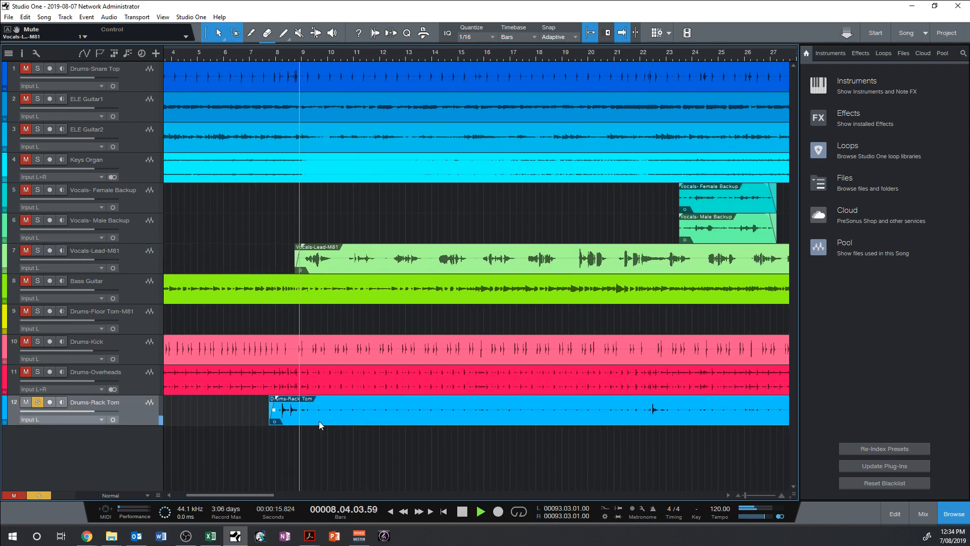
key("space")
key("alt+x")
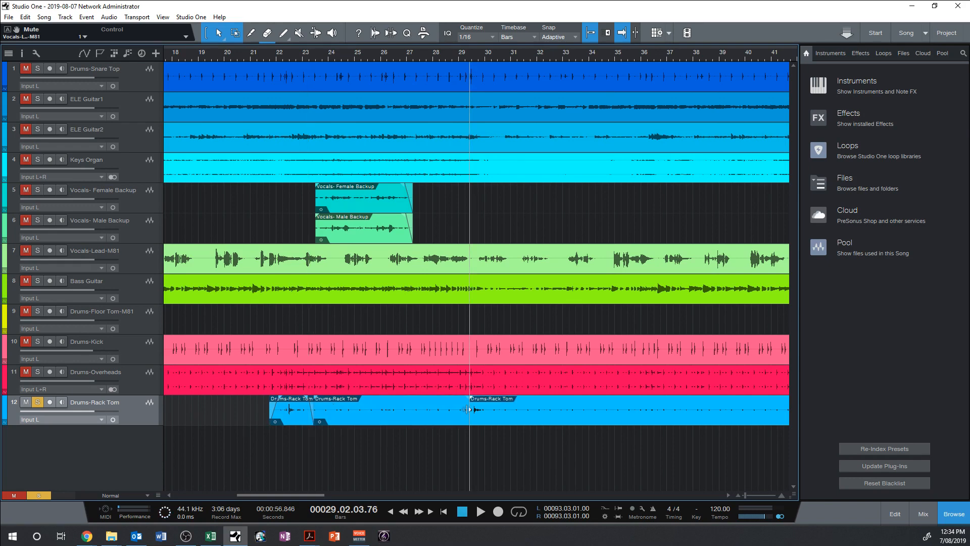
key("Delete")
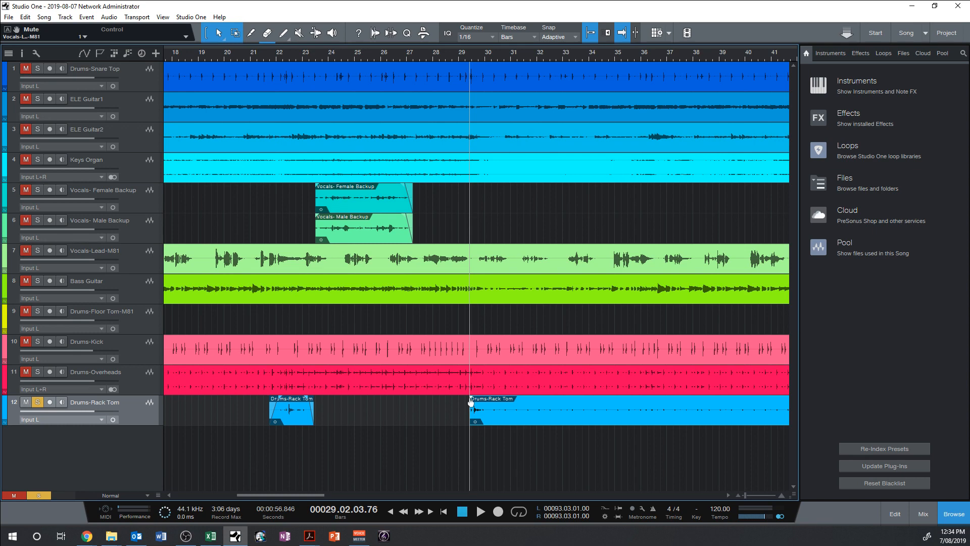
- Play the full mix with only Vocals-Lead-M81 muted, stopping around bar 12
key("space")
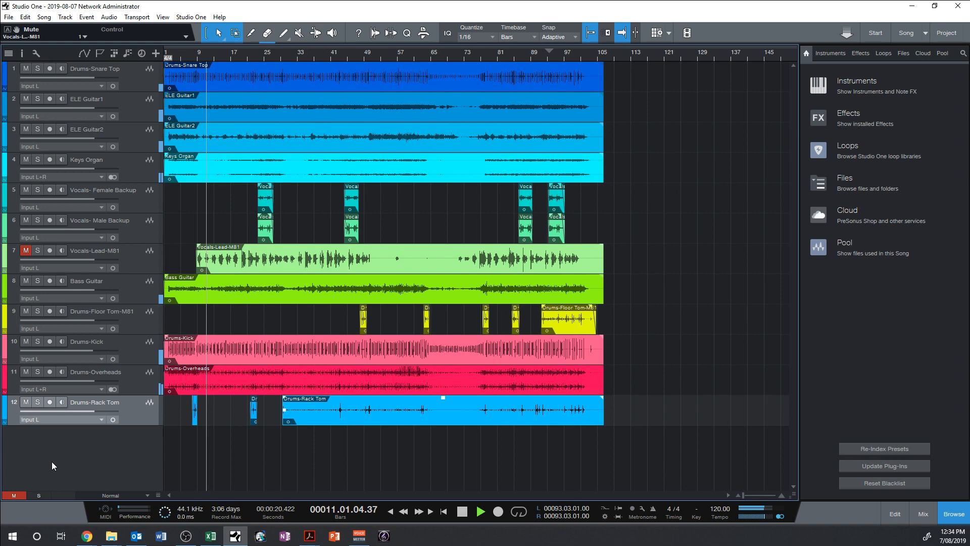
key("space")
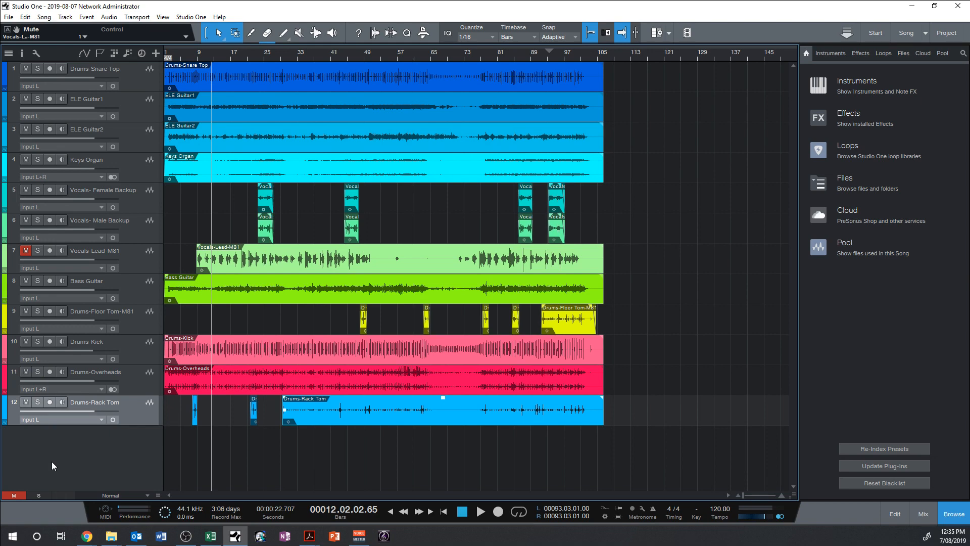
- Place the playhead at bar 19, select the ELE Guitar1 track and show the mixer again
left_click(233, 122)
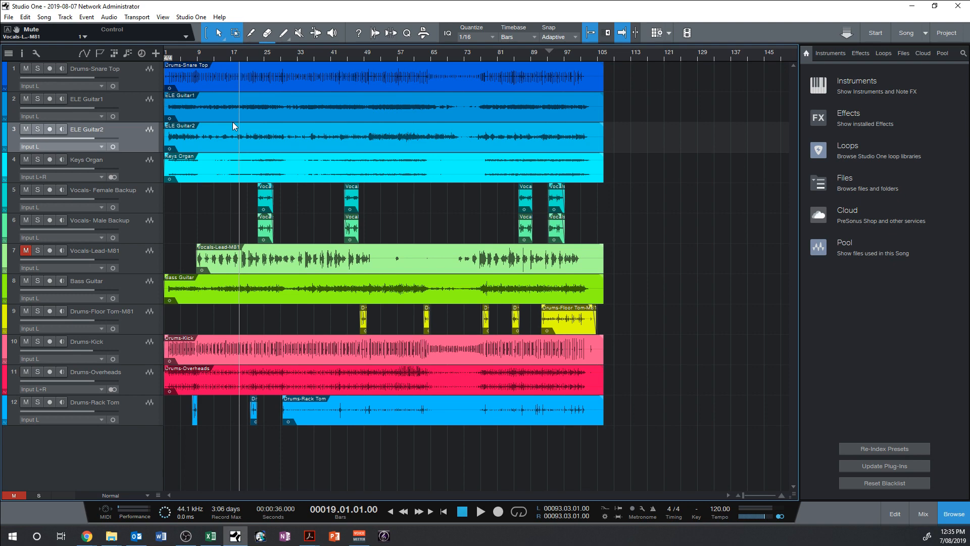
left_click(232, 122)
key("F3")
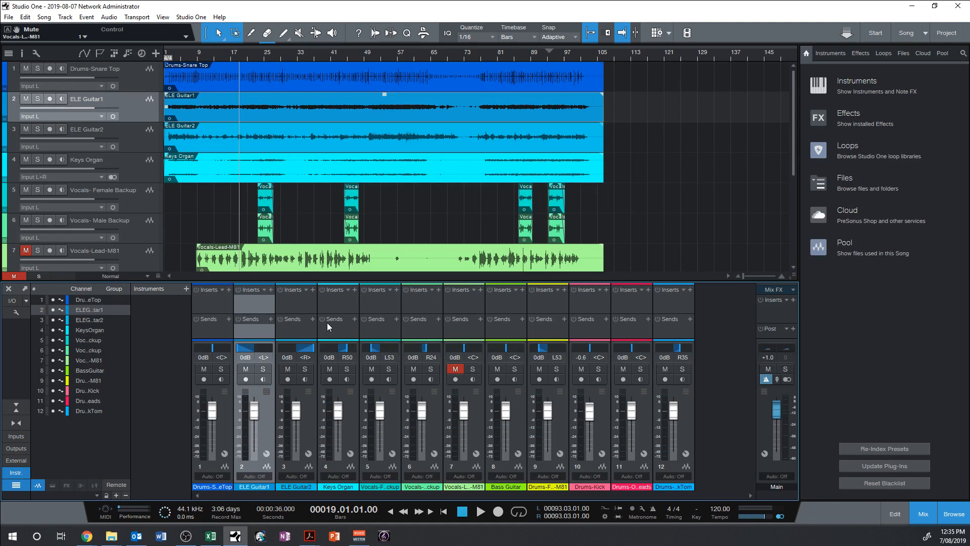
- Unmute Vocals-Lead-M81, look over the drum tracks and select the lead vocal event
scroll(20, 163, "down", 3)
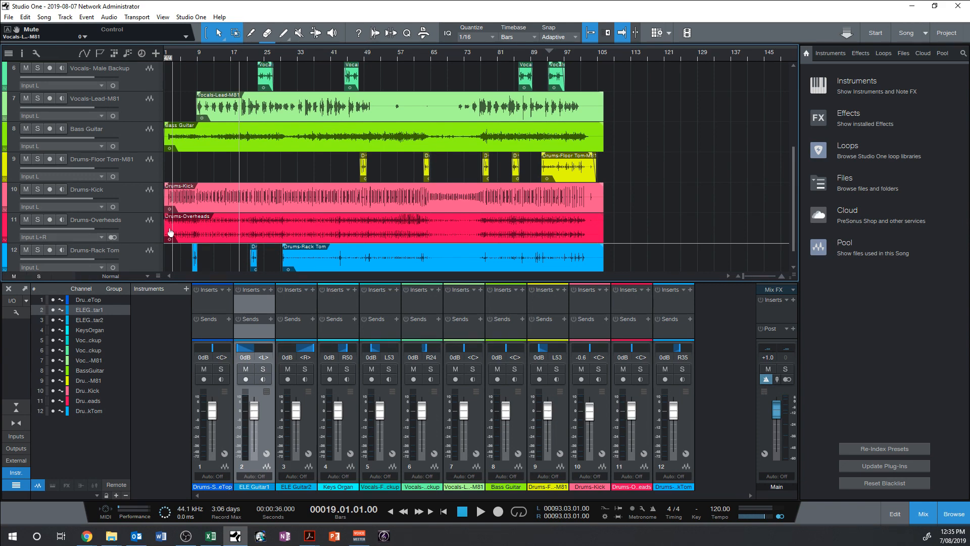
left_click(171, 232)
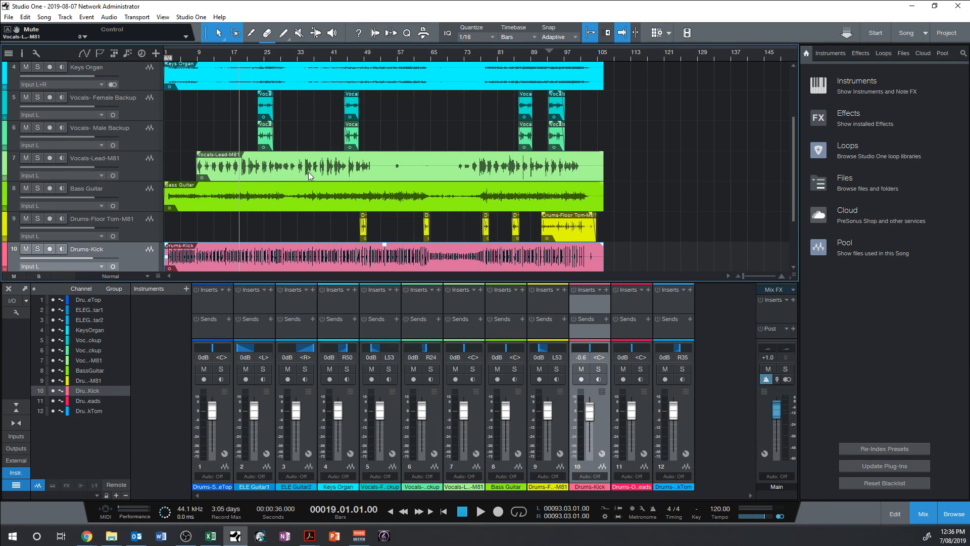
left_click(309, 175)
scroll(308, 166, "up", 3)
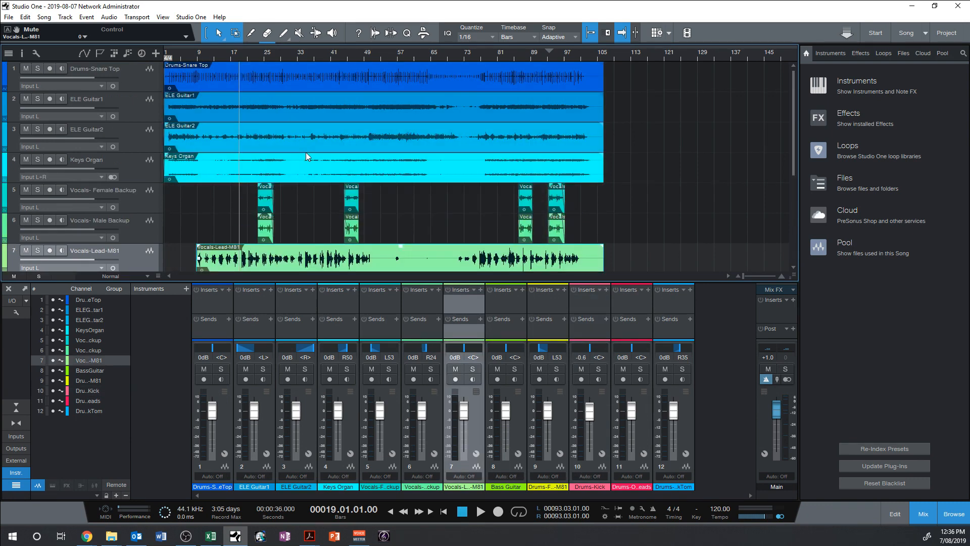